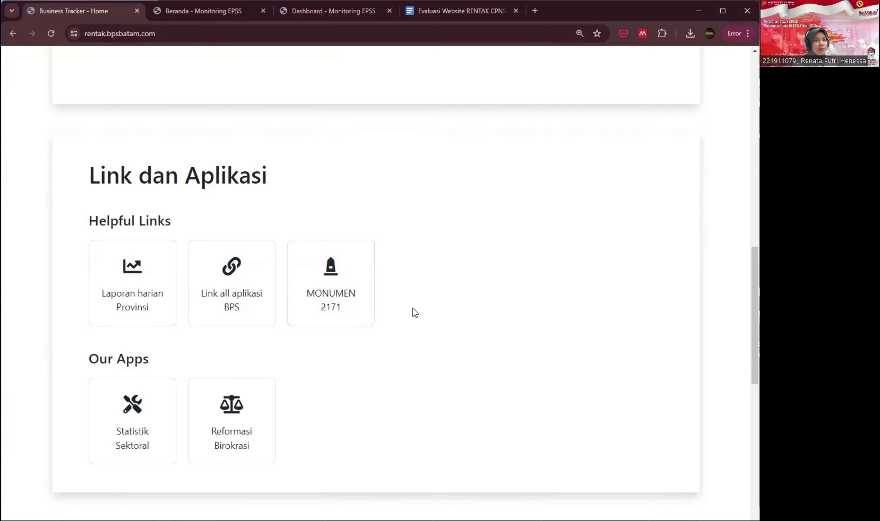
- Scroll the RENTAK home page down to the Link dan Aplikasi links and apps
scroll(363, 378, "down", 1)
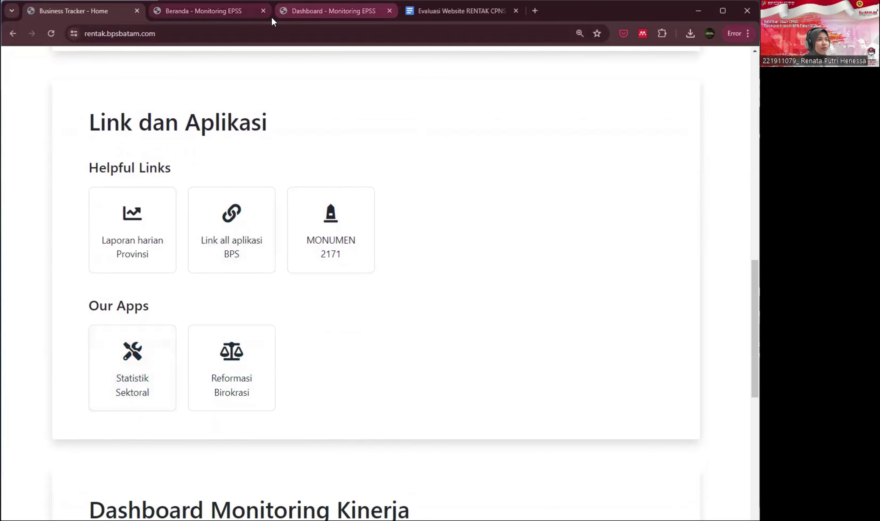
- View the Dashboard RB reform scores, then switch to the Monitoring EPSS home page
left_click(301, 16)
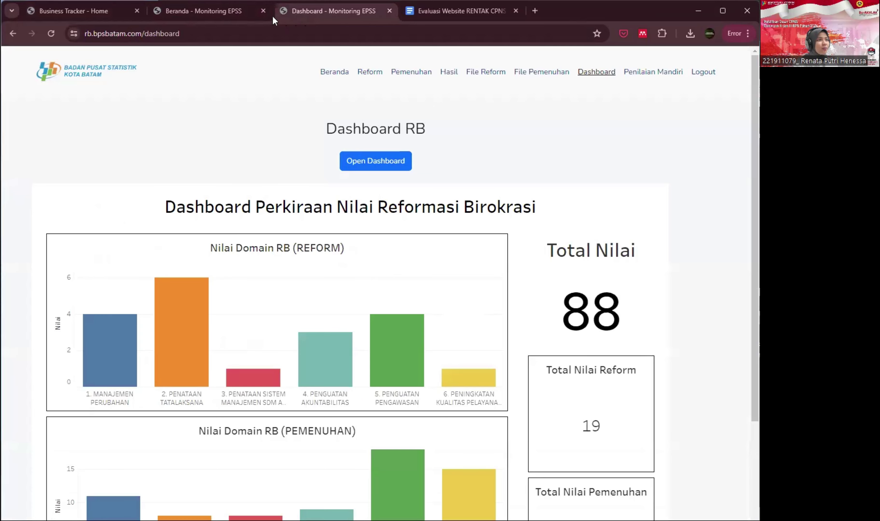
left_click(221, 14)
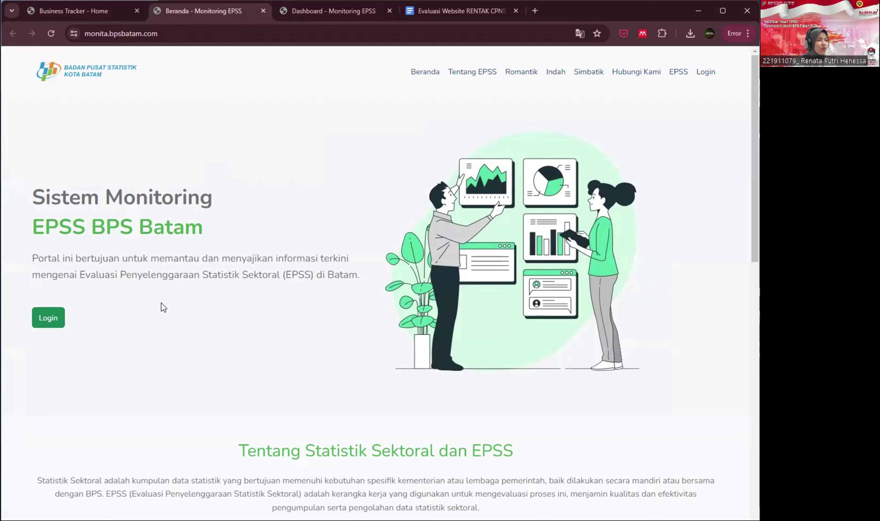
scroll(195, 307, "down", 8)
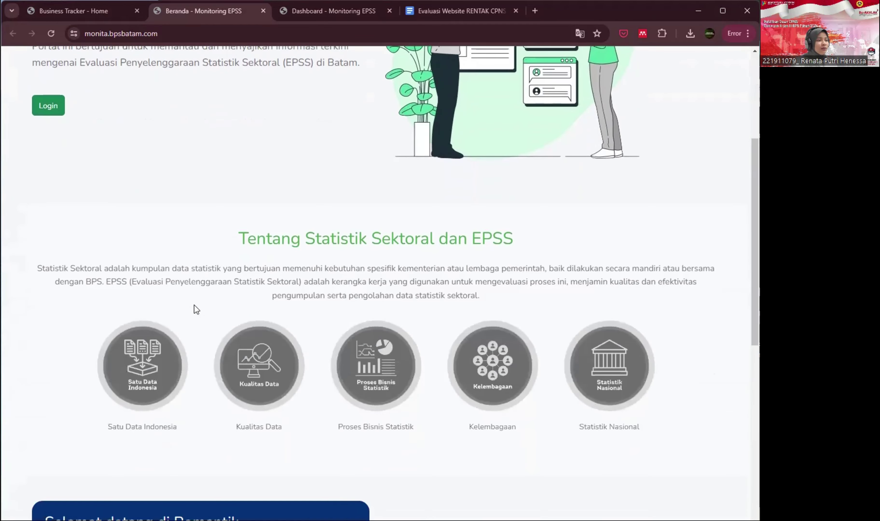
scroll(196, 309, "down", 4)
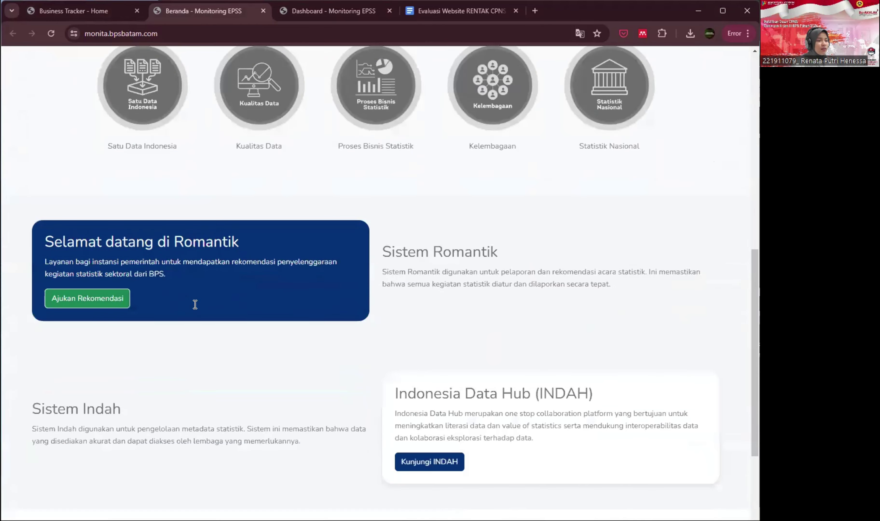
scroll(196, 310, "up", 4)
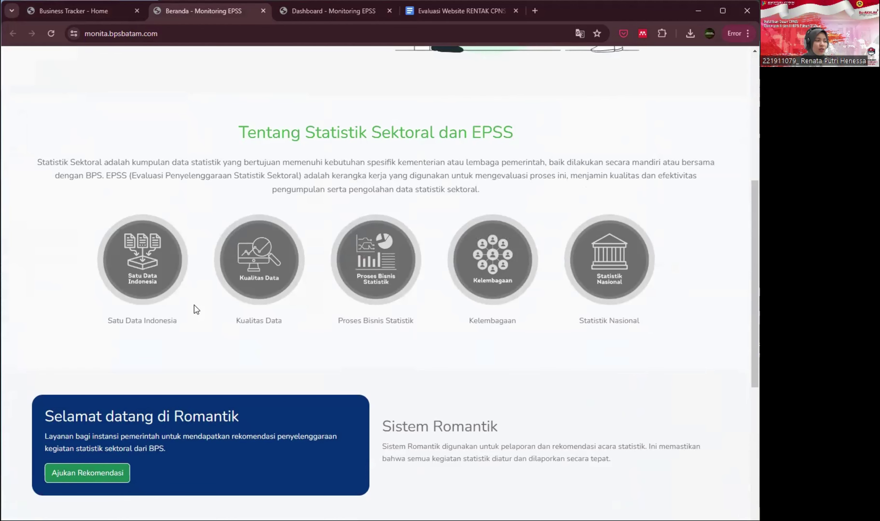
scroll(267, 309, "down", 5)
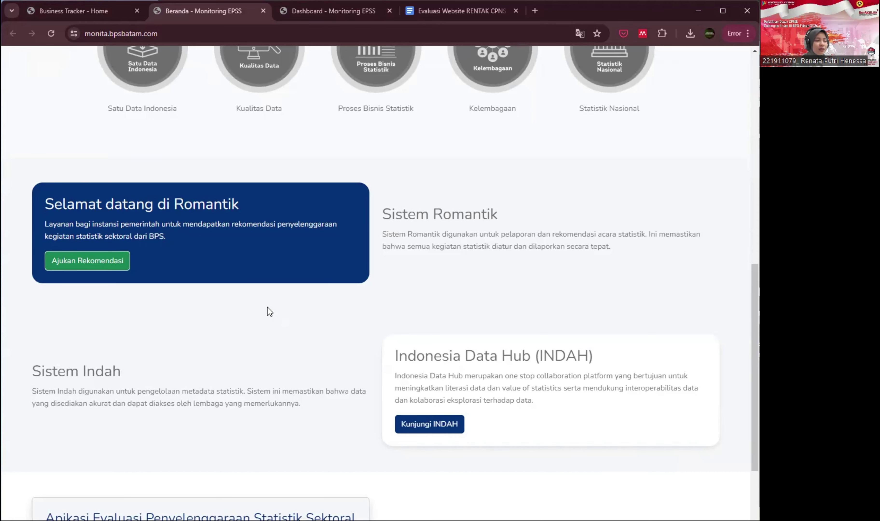
scroll(273, 296, "down", 4)
scroll(275, 299, "down", 2)
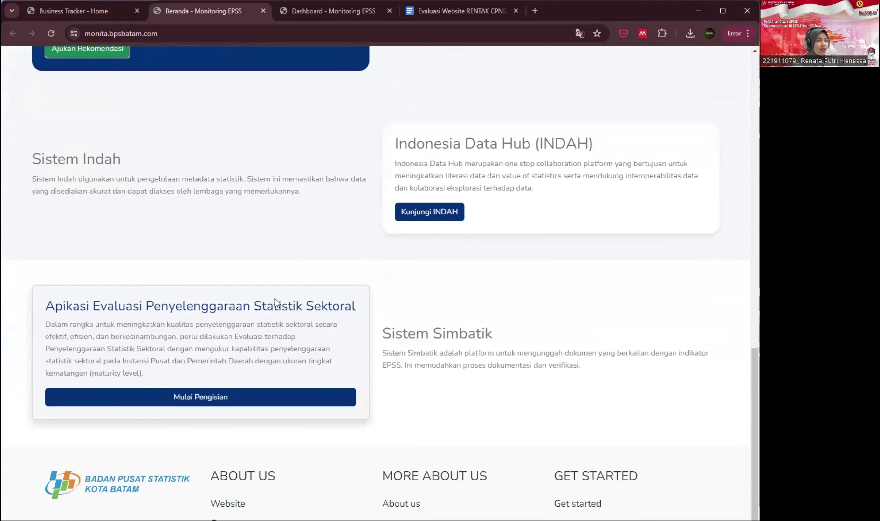
scroll(284, 262, "down", 1)
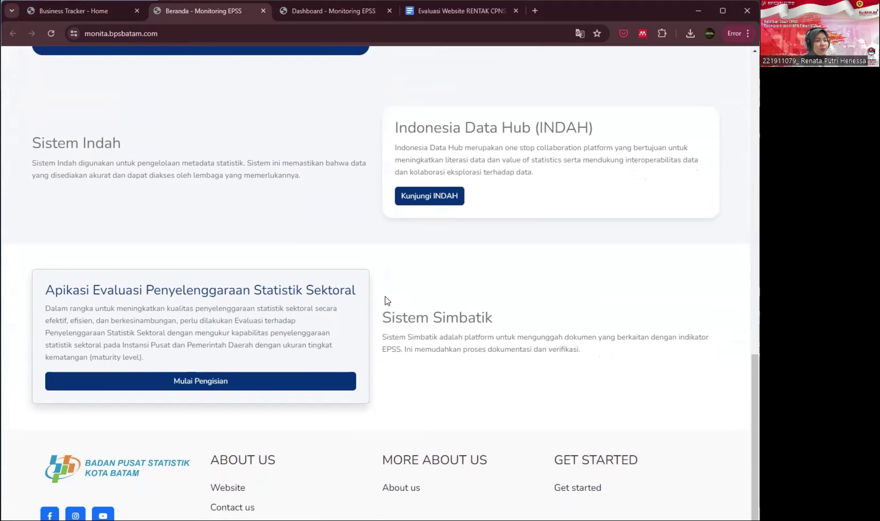
scroll(385, 297, "up", 20)
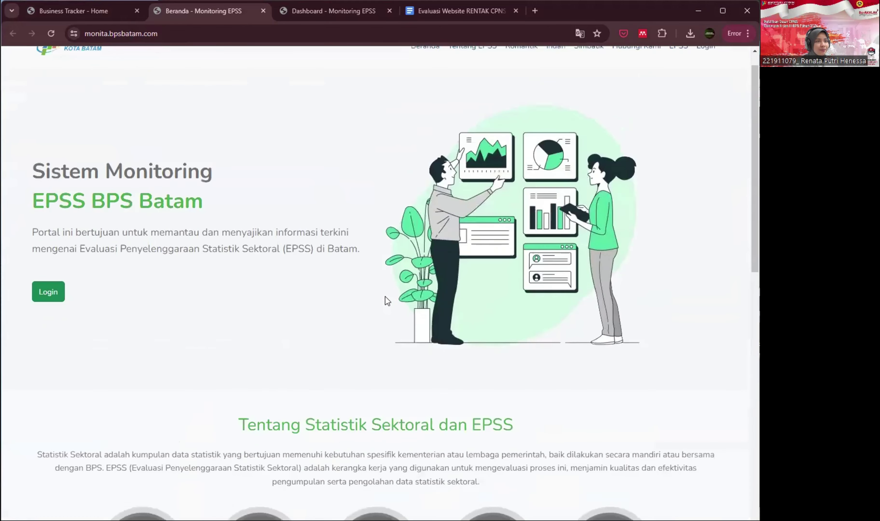
- Log into MONITA with the saved admin username and its password, reaching the EPSS 2024 dashboard
left_click(704, 72)
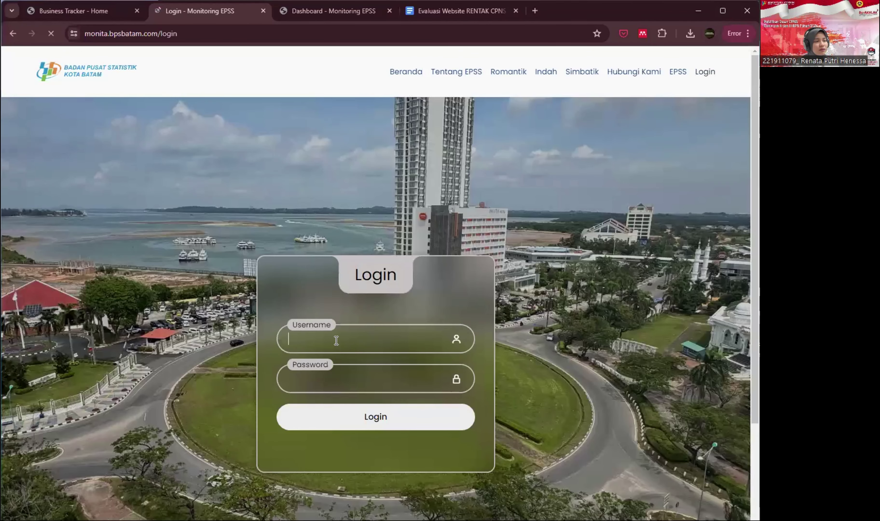
left_click(336, 340)
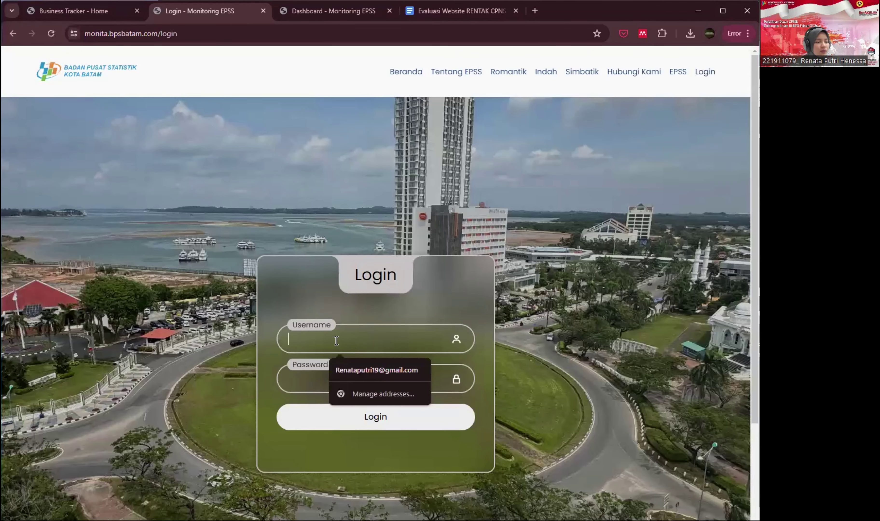
type("t")
left_click(356, 422)
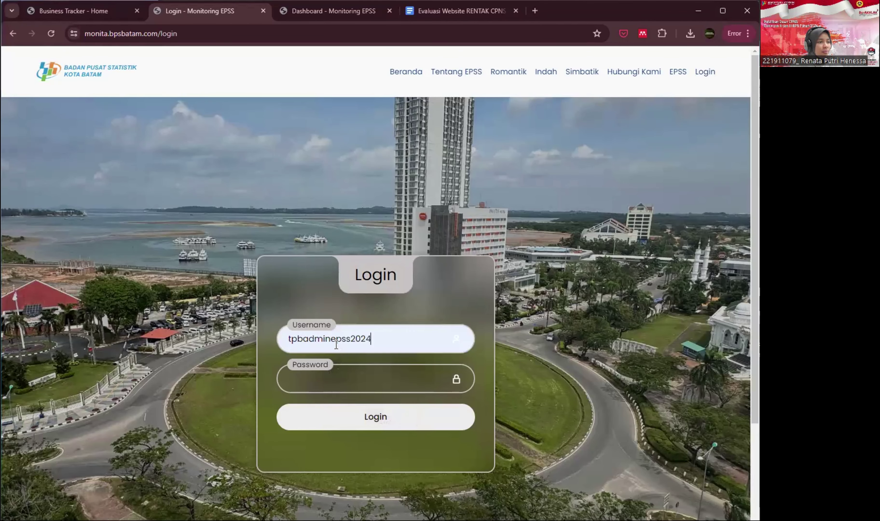
left_click_drag(333, 343, 267, 335)
key("ctrl+c")
left_click(311, 380)
key("ctrl+v")
type("pss2024")
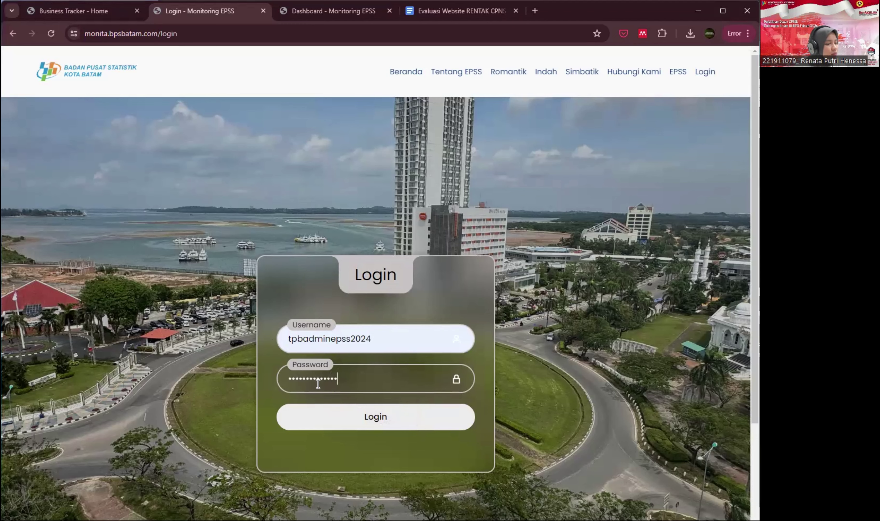
left_click(364, 409)
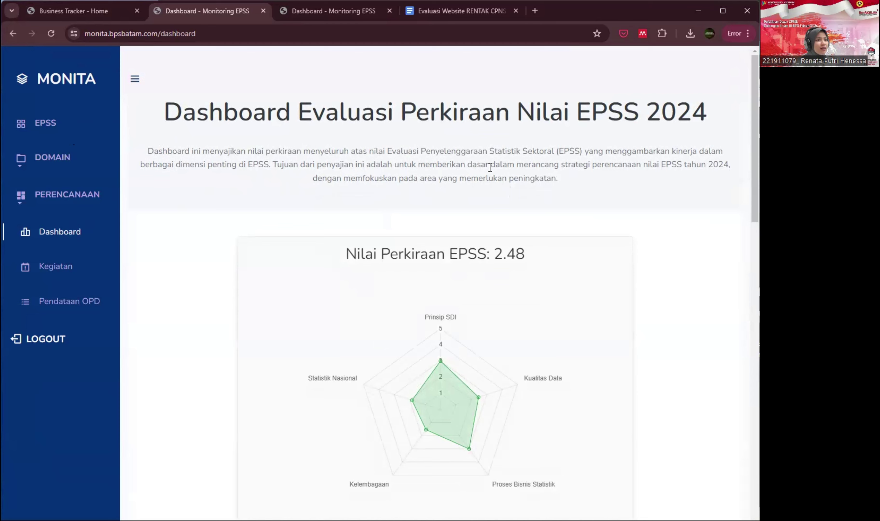
left_click_drag(481, 165, 681, 181)
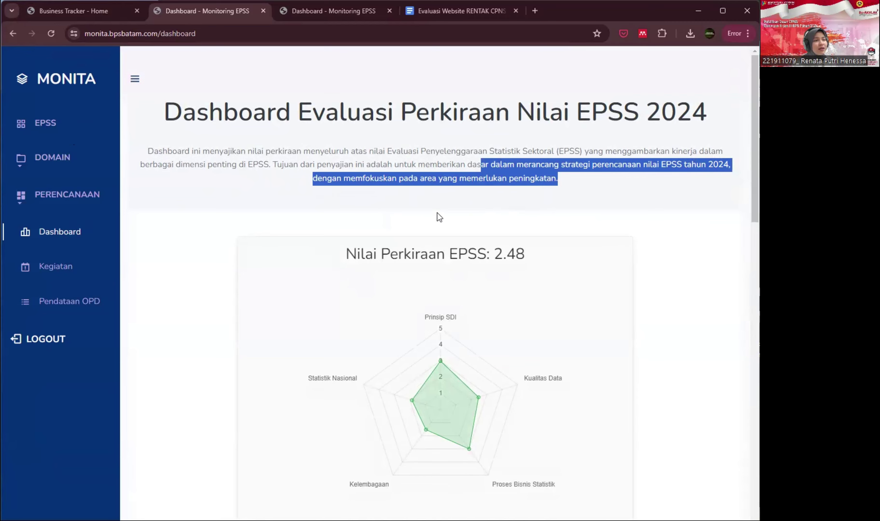
scroll(438, 213, "down", 10)
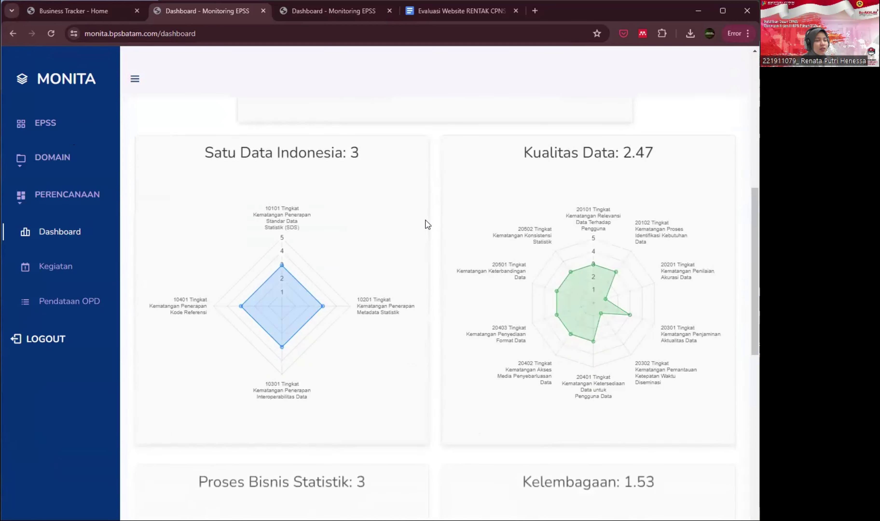
scroll(426, 220, "down", 10)
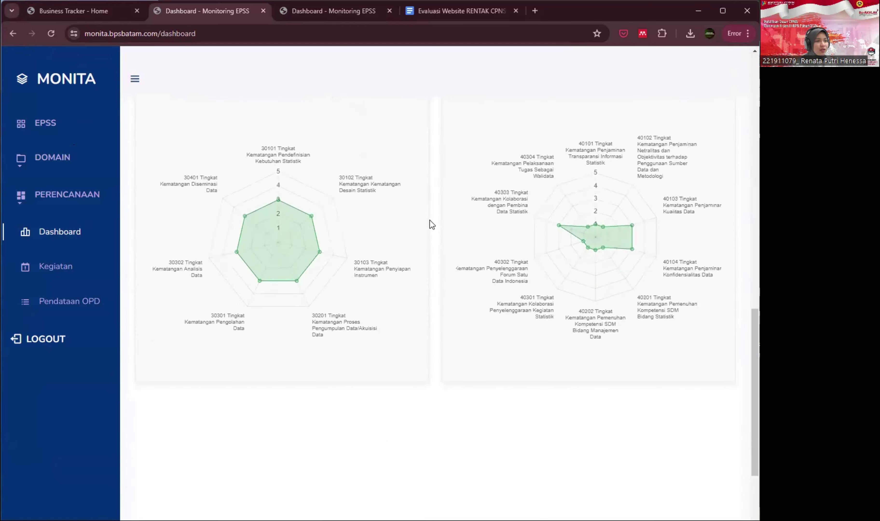
scroll(430, 221, "down", 8)
scroll(430, 221, "up", 4)
scroll(429, 221, "down", 4)
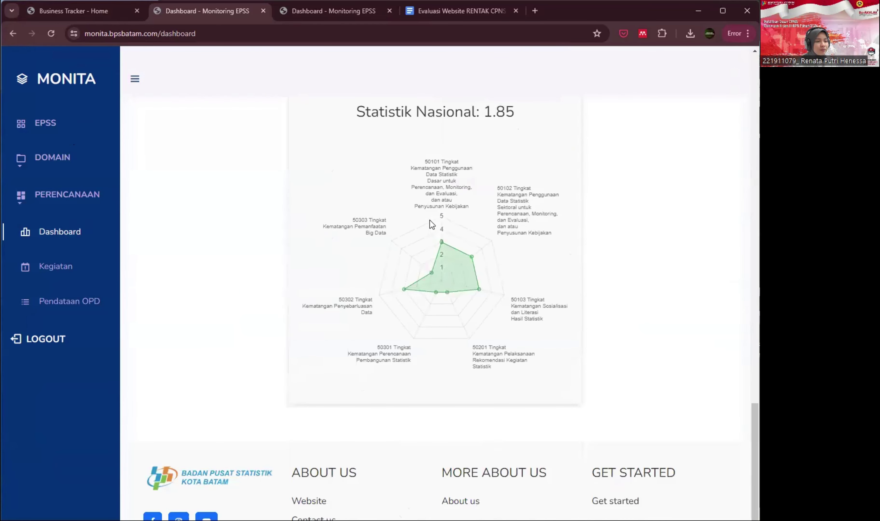
scroll(430, 221, "up", 20)
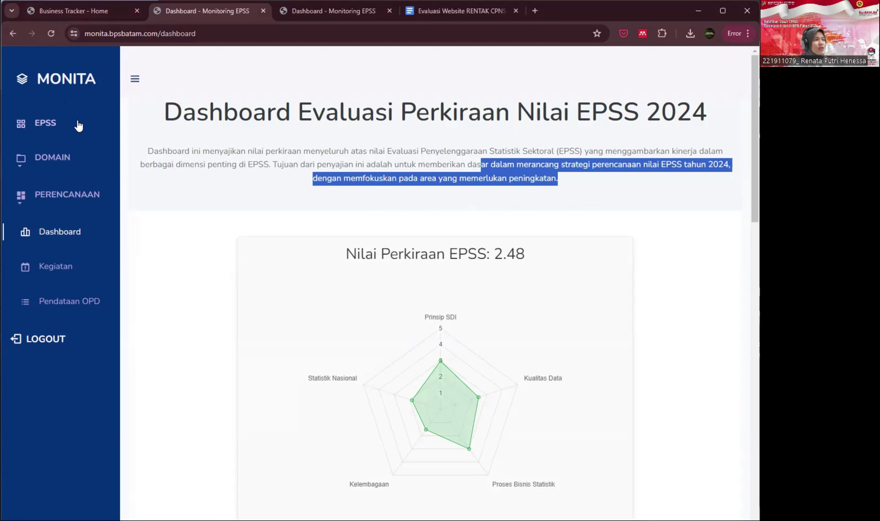
- Open DOMAIN > PERENCANAAN > Kegiatan to show the Perencanaan Kegiatan Statistik Sektoral 2024 page
left_click(77, 147)
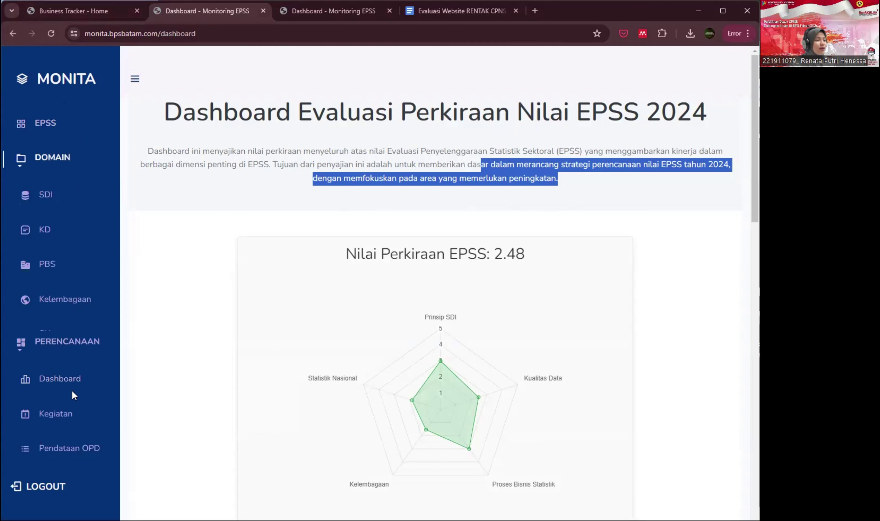
left_click(49, 423)
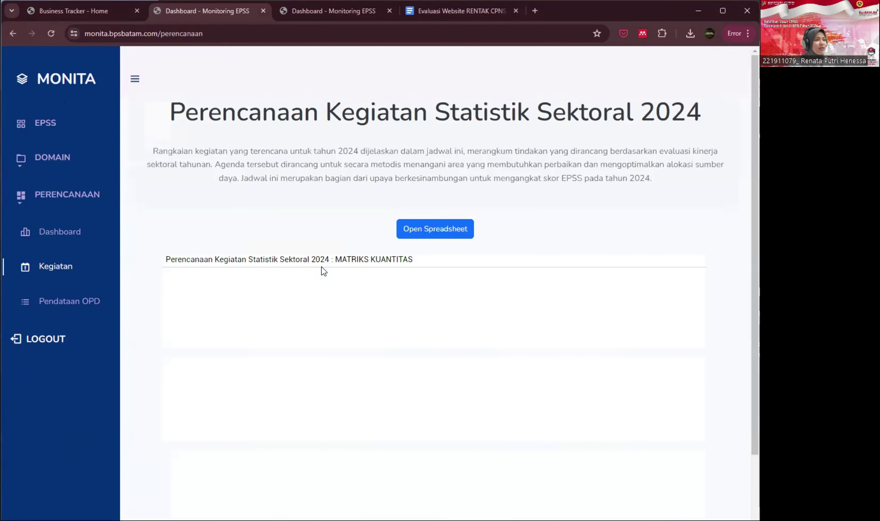
left_click_drag(178, 153, 382, 152)
left_click(423, 151)
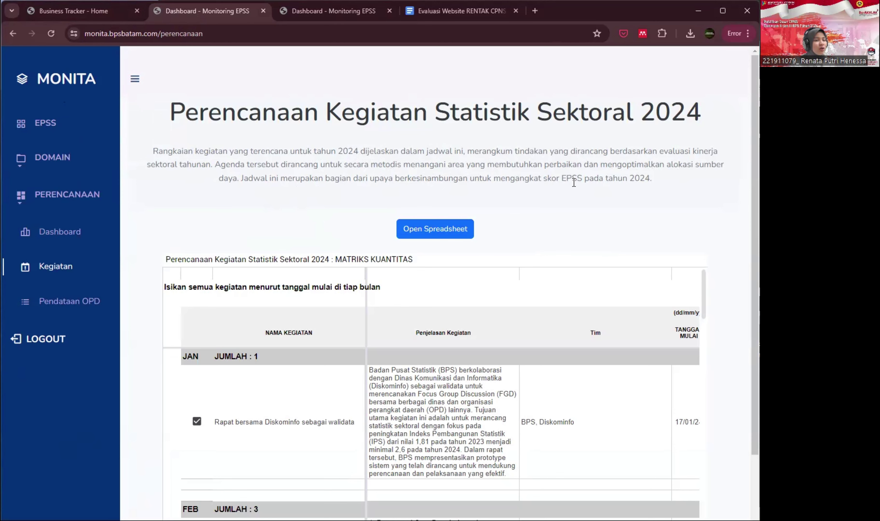
- Scroll through the MATRIKS KUANTITAS table to review the January–April activities
scroll(715, 228, "down", 3)
scroll(716, 227, "down", 1)
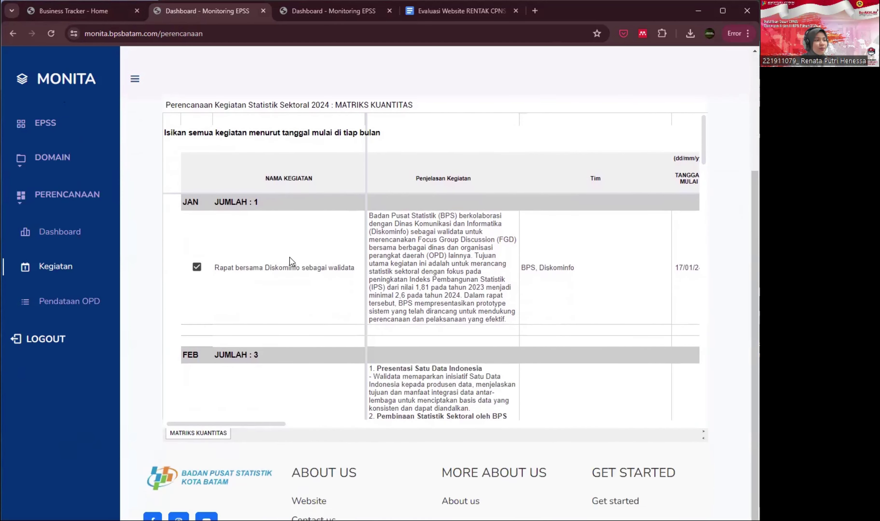
scroll(362, 261, "down", 6)
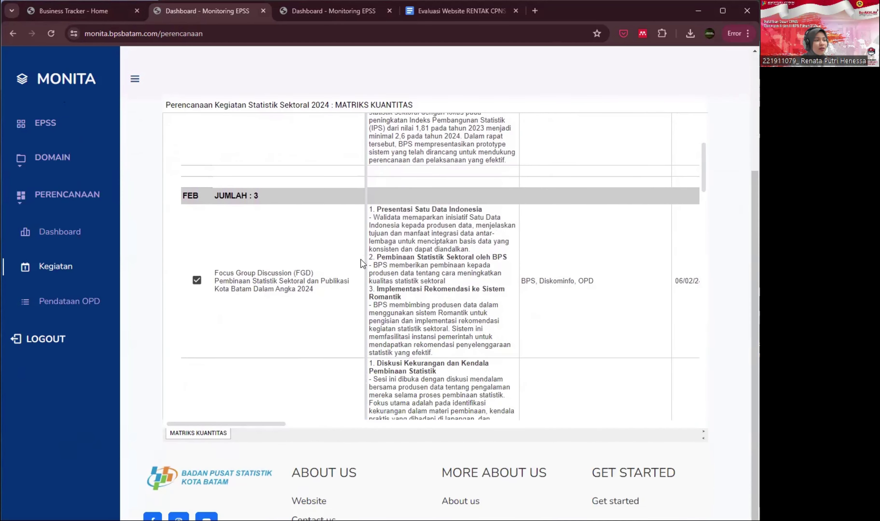
scroll(361, 260, "down", 4)
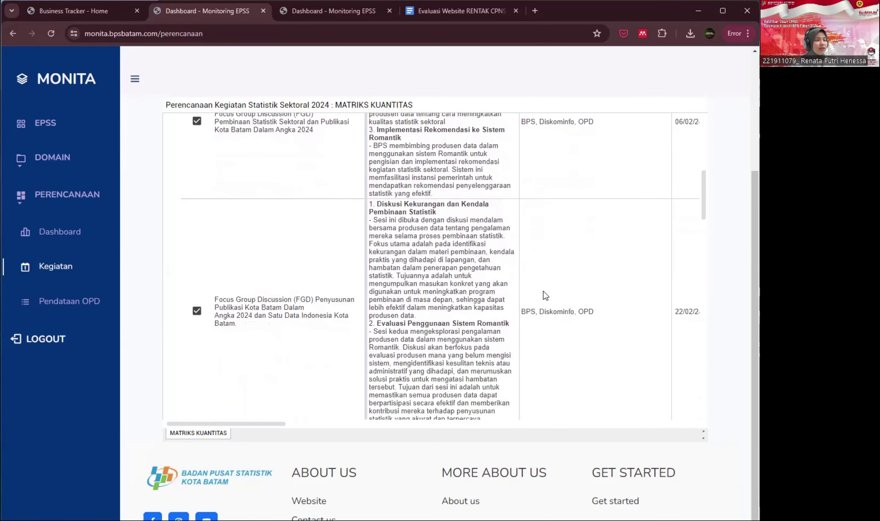
scroll(639, 294, "down", 8)
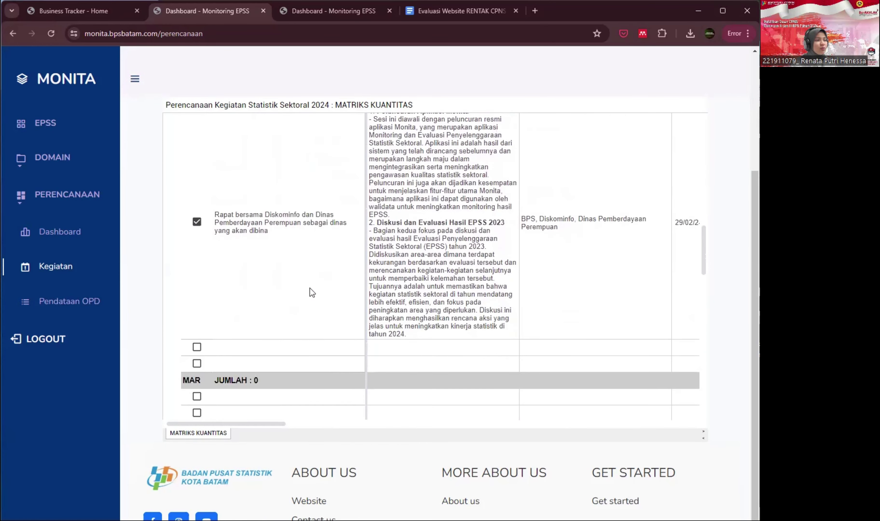
scroll(524, 311, "down", 2)
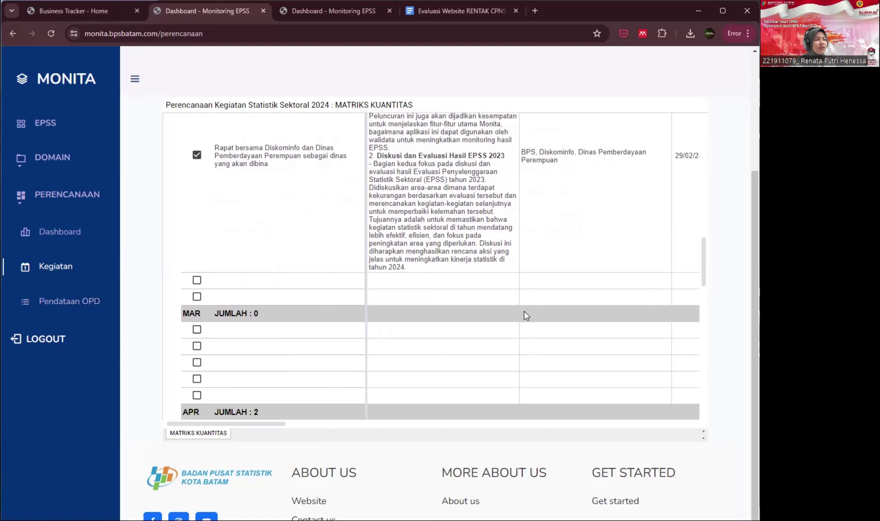
scroll(525, 311, "up", 9)
scroll(524, 312, "down", 10)
scroll(525, 312, "up", 7)
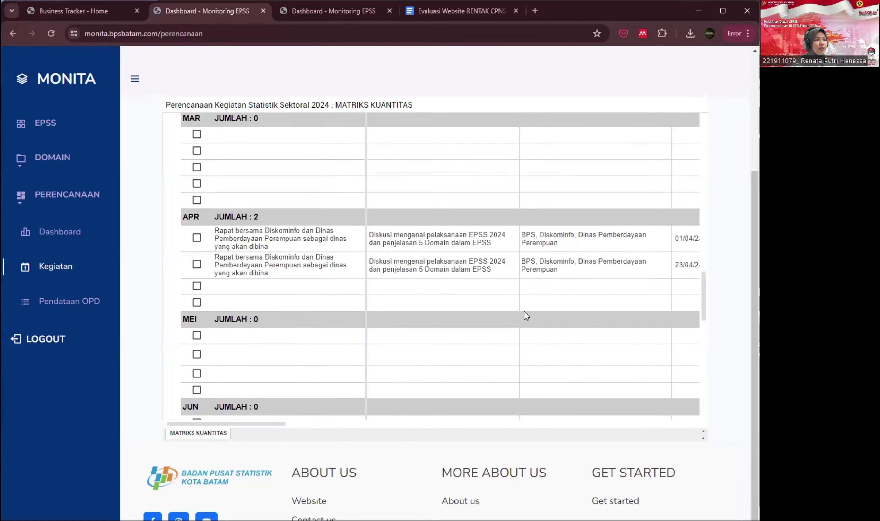
scroll(525, 312, "up", 10)
scroll(738, 239, "up", 4)
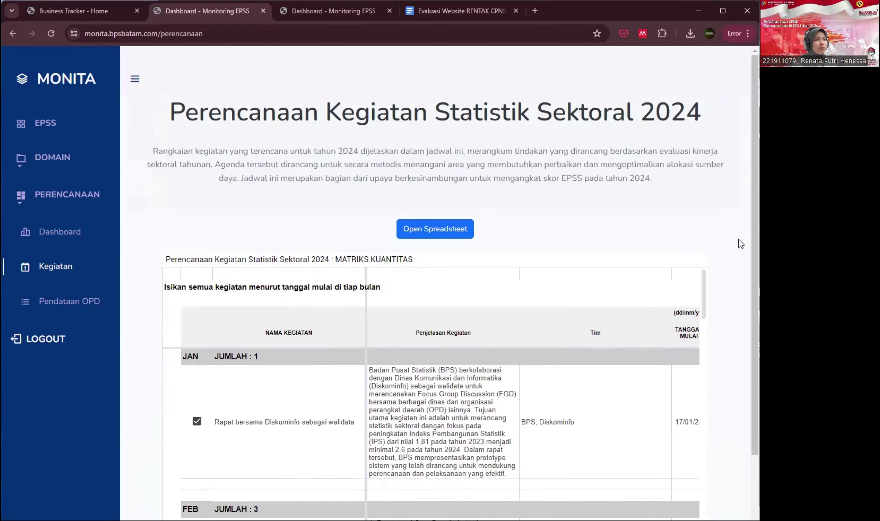
- Return to Dashboard RB and scroll through the REFORM and PEMENUHAN charts (Total Nilai 88)
left_click(98, 16)
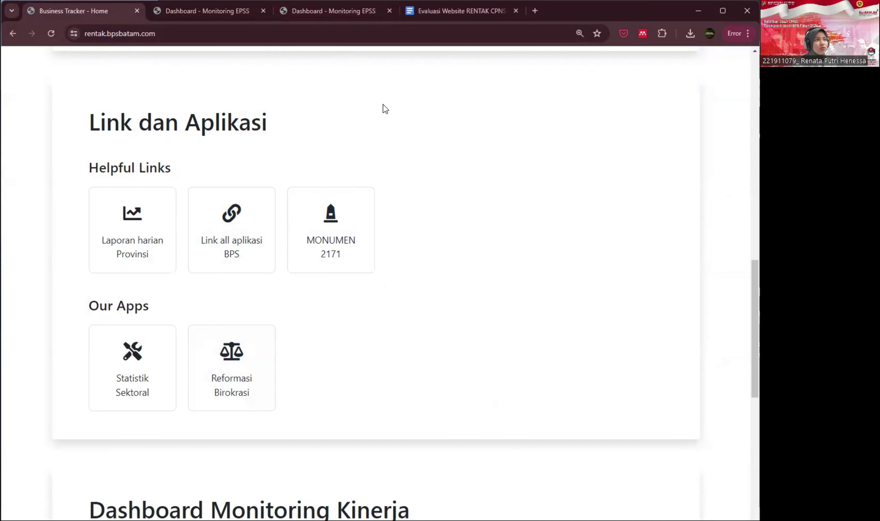
left_click(209, 14)
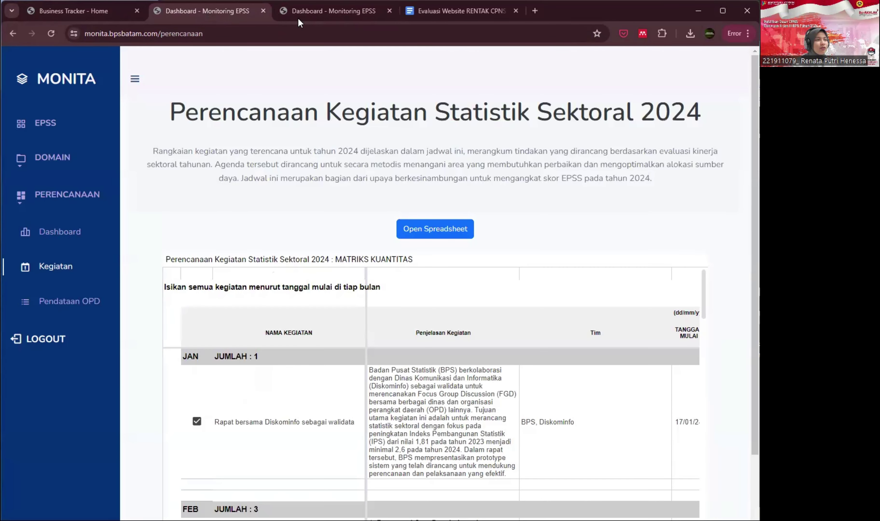
left_click(330, 16)
scroll(509, 288, "down", 3)
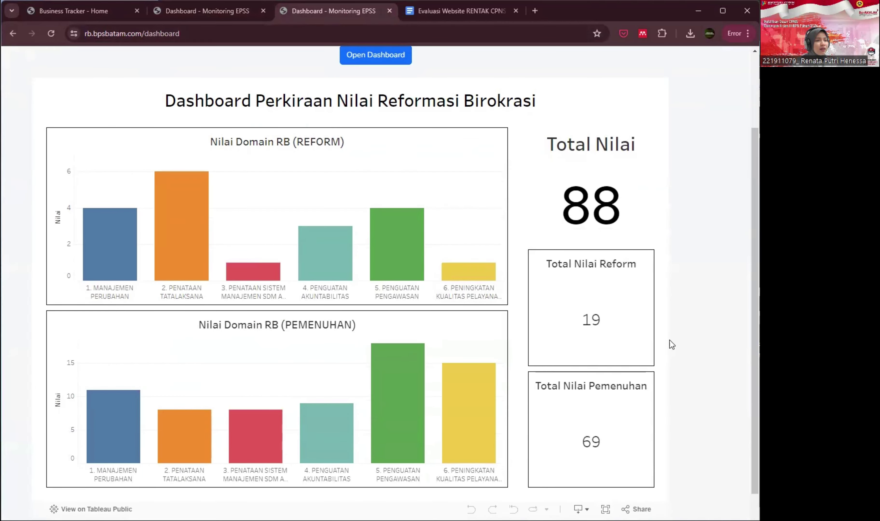
scroll(616, 418, "up", 3)
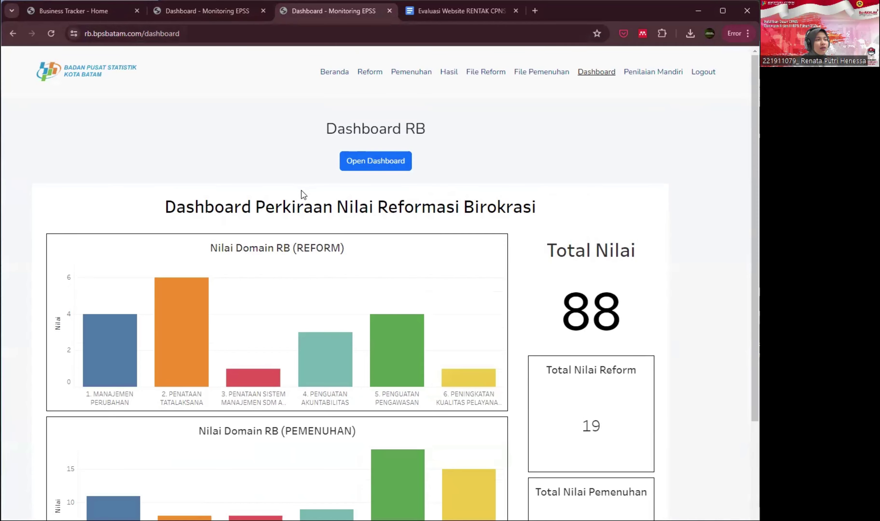
scroll(303, 191, "down", 5)
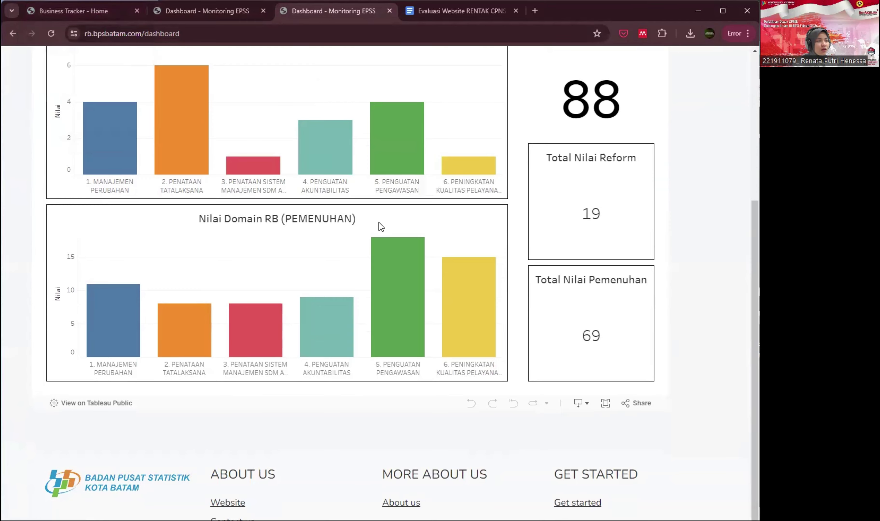
- Go back to the RENTAK home page and scroll to its performance calendar
left_click(100, 13)
scroll(501, 311, "down", 10)
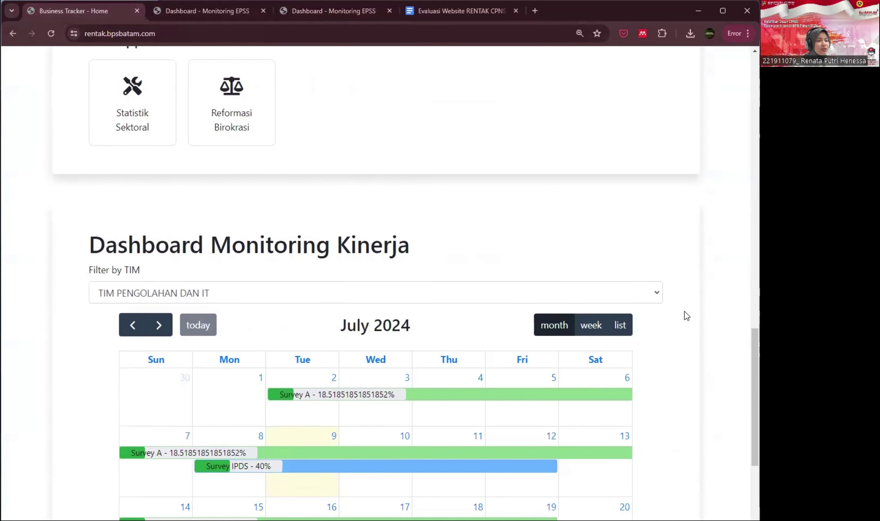
scroll(694, 316, "down", 1)
scroll(694, 317, "up", 1)
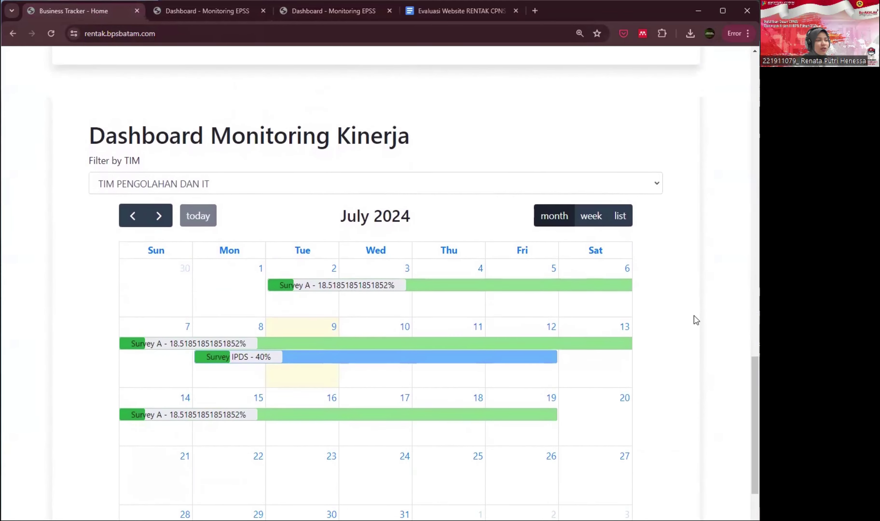
scroll(695, 317, "down", 2)
scroll(695, 317, "up", 3)
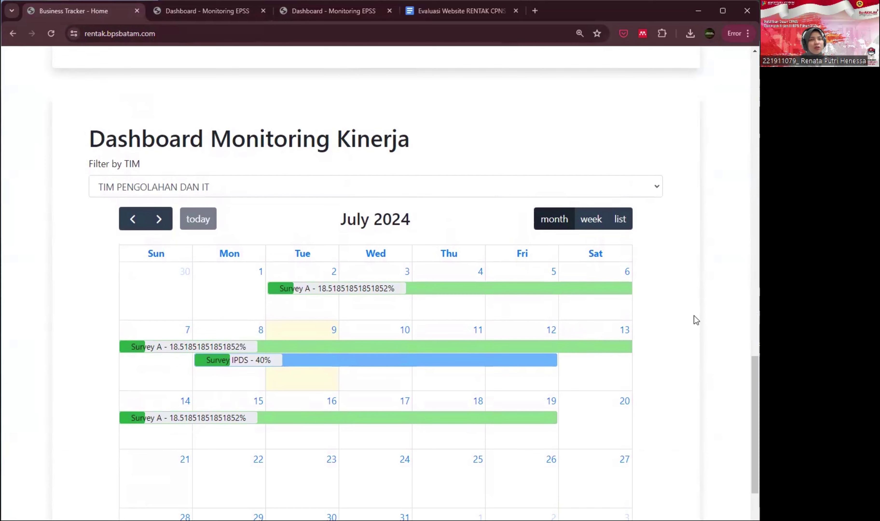
scroll(694, 317, "down", 4)
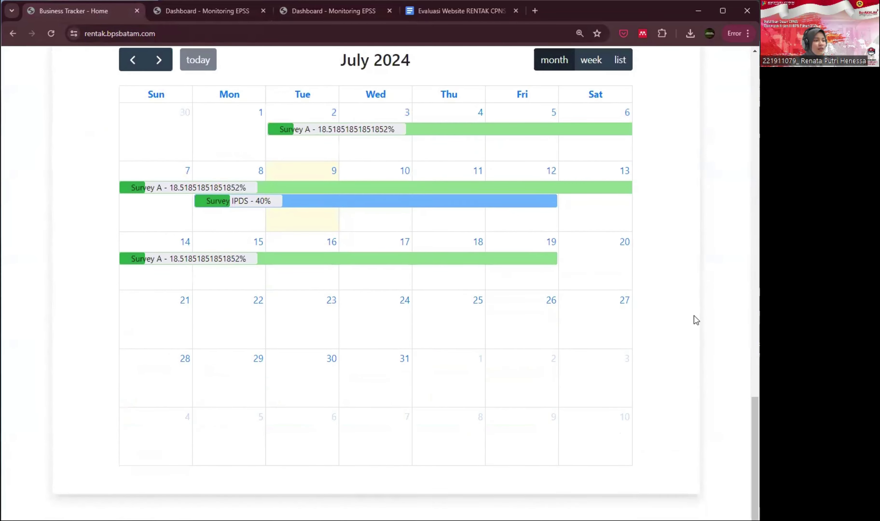
scroll(694, 317, "up", 2)
scroll(697, 320, "up", 2)
- Filter the calendar to All TIM, then back to TIM PENGOLAHAN DAN IT
left_click(281, 183)
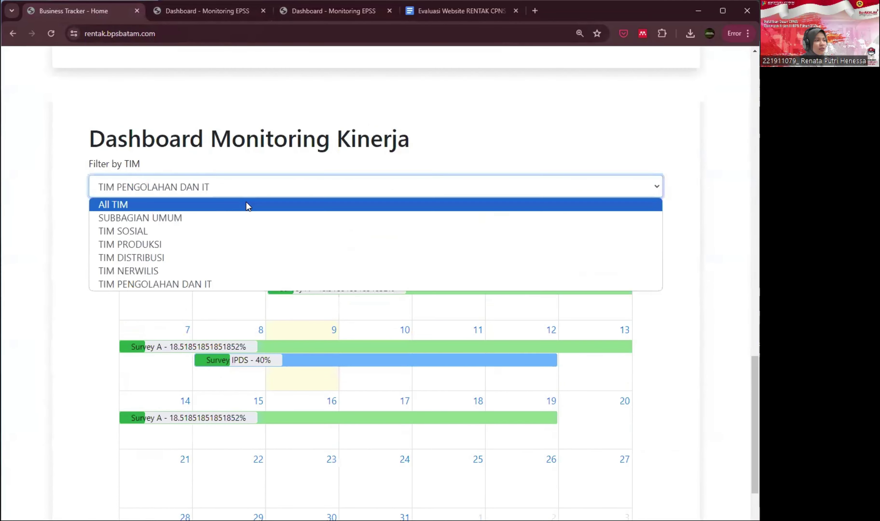
left_click(246, 204)
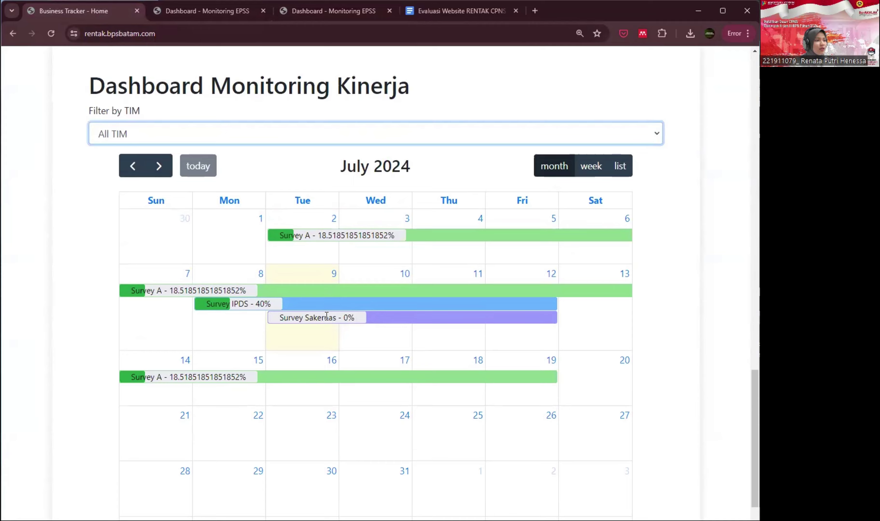
left_click(237, 183)
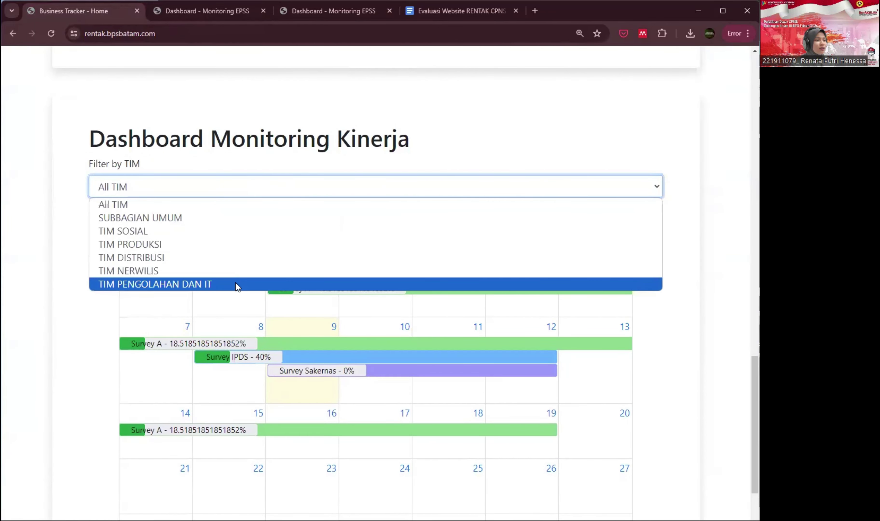
left_click(237, 284)
scroll(441, 340, "down", 6)
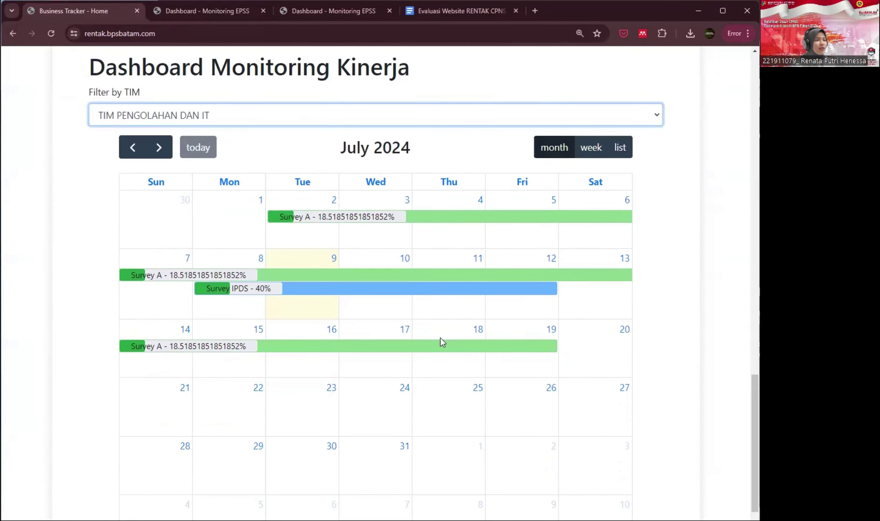
scroll(442, 343, "down", 2)
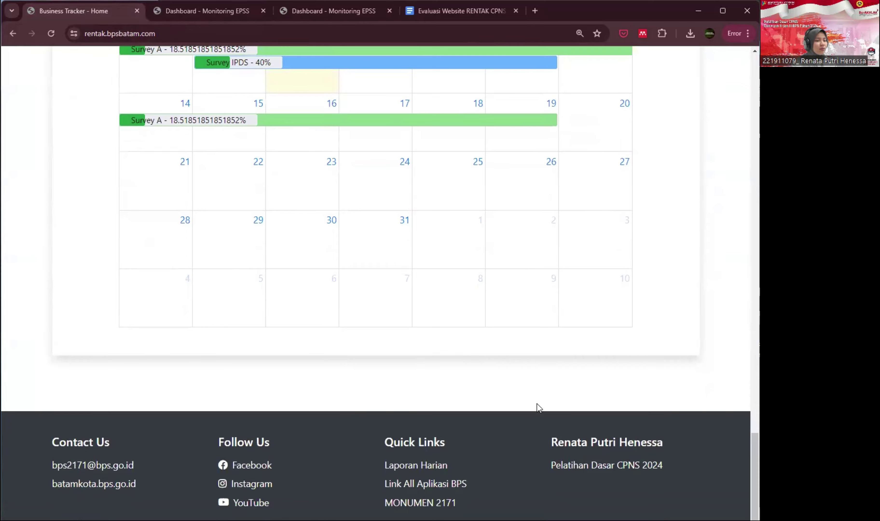
scroll(539, 408, "up", 13)
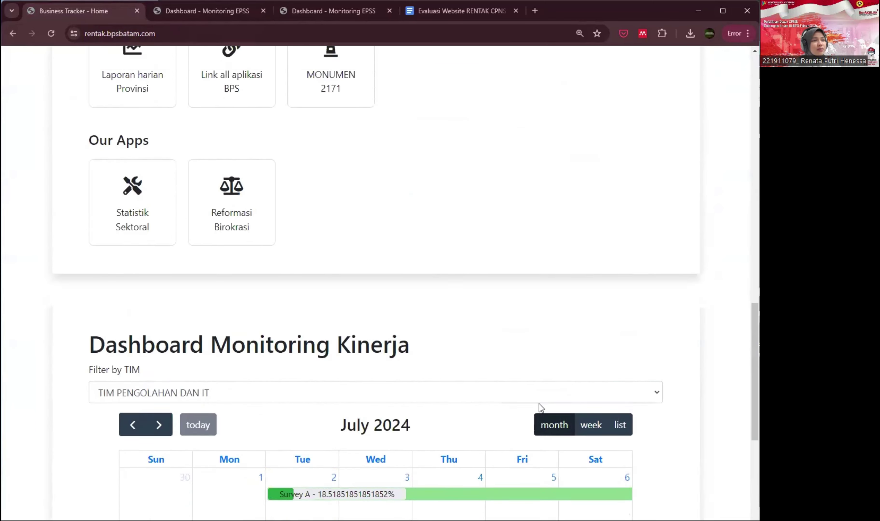
scroll(539, 404, "up", 20)
- Log into RENTAK with the admin e-mail and password copied from the evaluation document
left_click(678, 72)
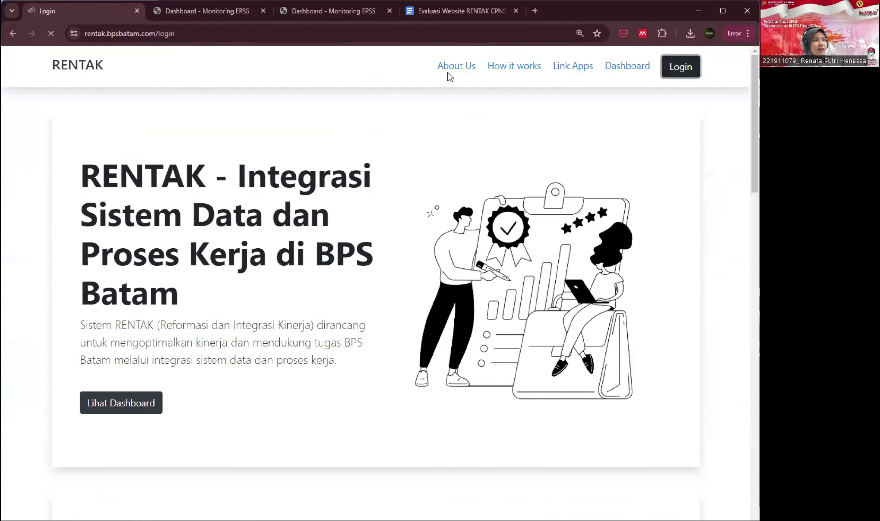
left_click(416, 12)
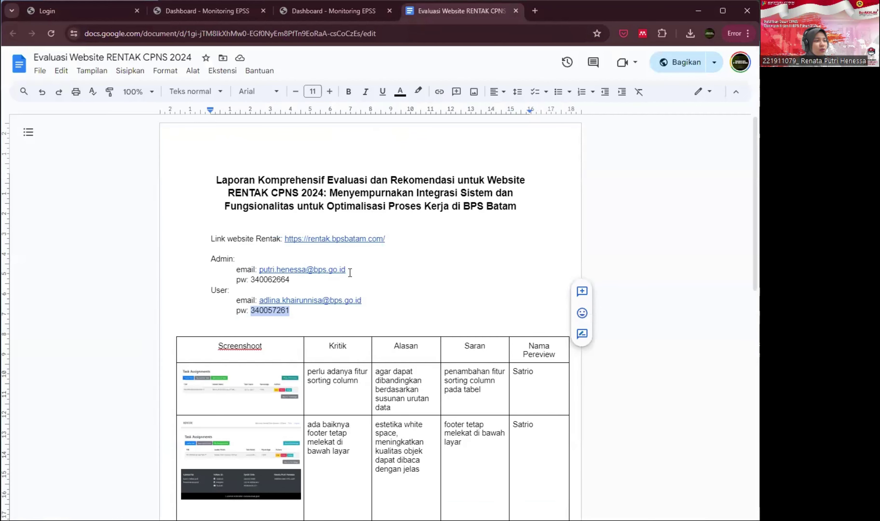
left_click_drag(347, 270, 261, 268)
key("ctrl+c")
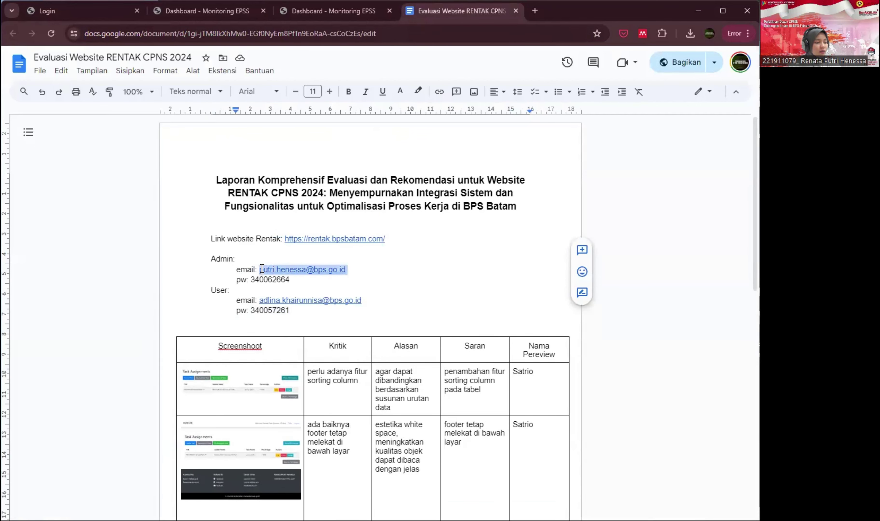
double_click(274, 280)
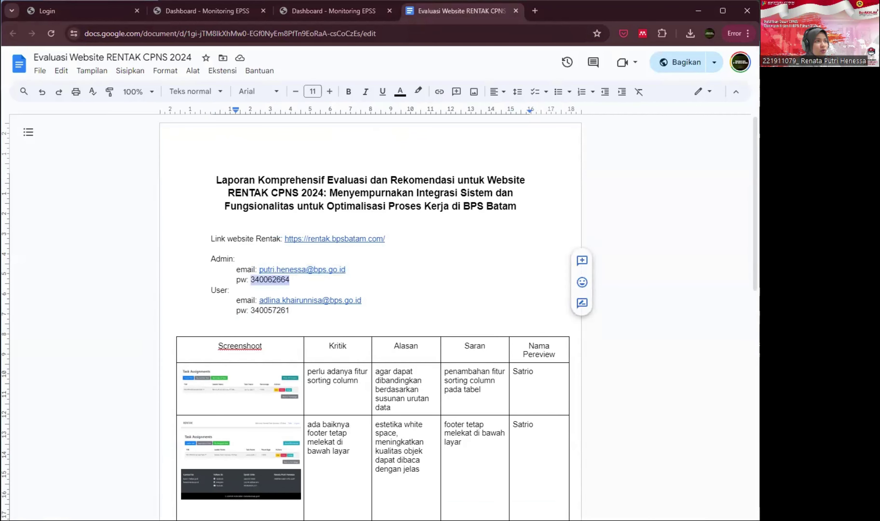
left_click(82, 10)
left_click(368, 359)
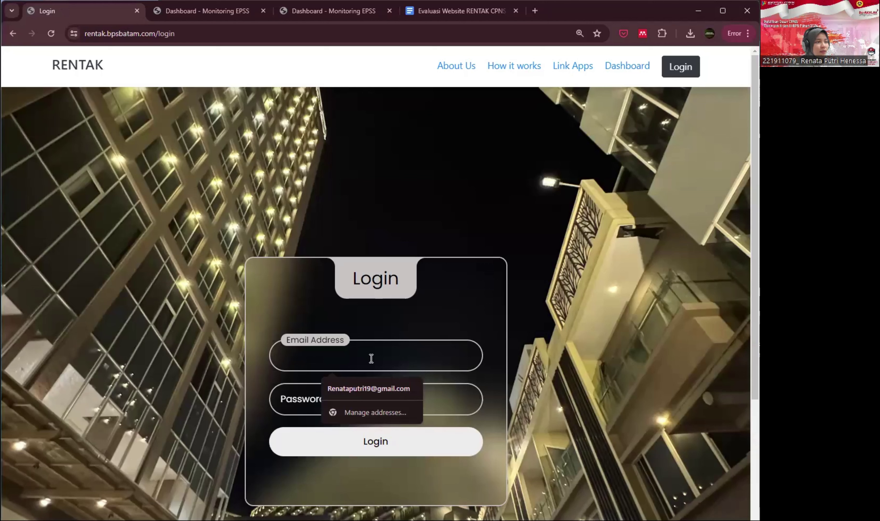
key("ctrl+v")
left_click(309, 400)
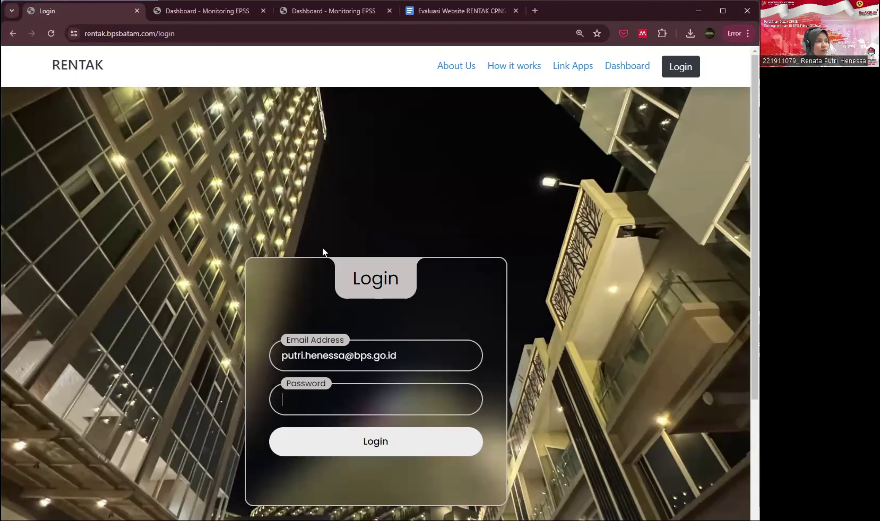
key("Return")
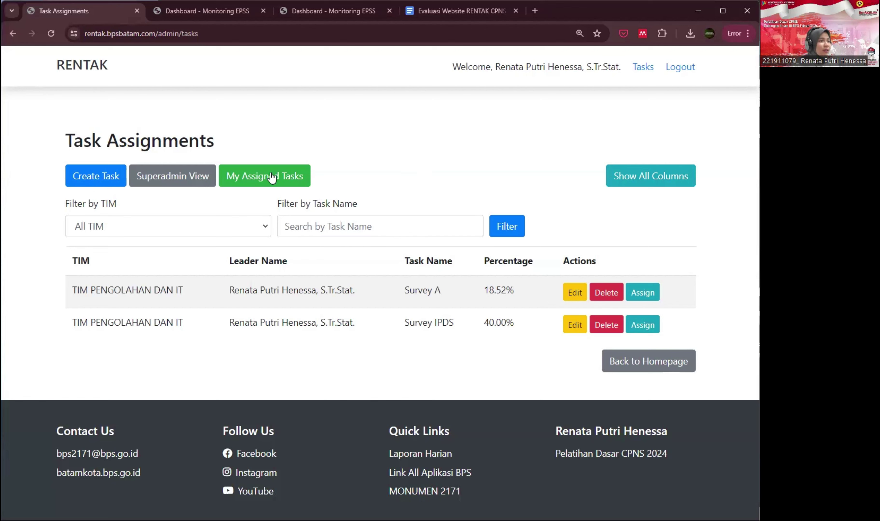
- Start a new task for TIM SOSIAL named 'Susenas'
left_click(109, 182)
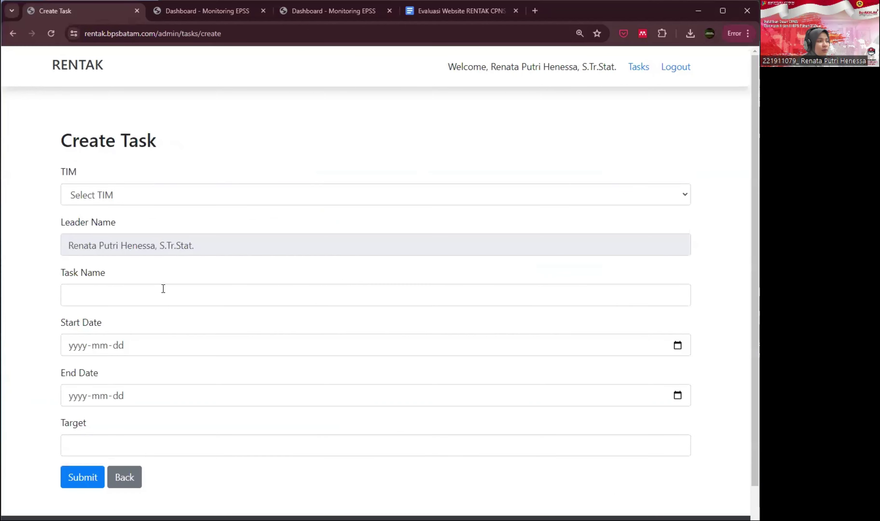
left_click(113, 197)
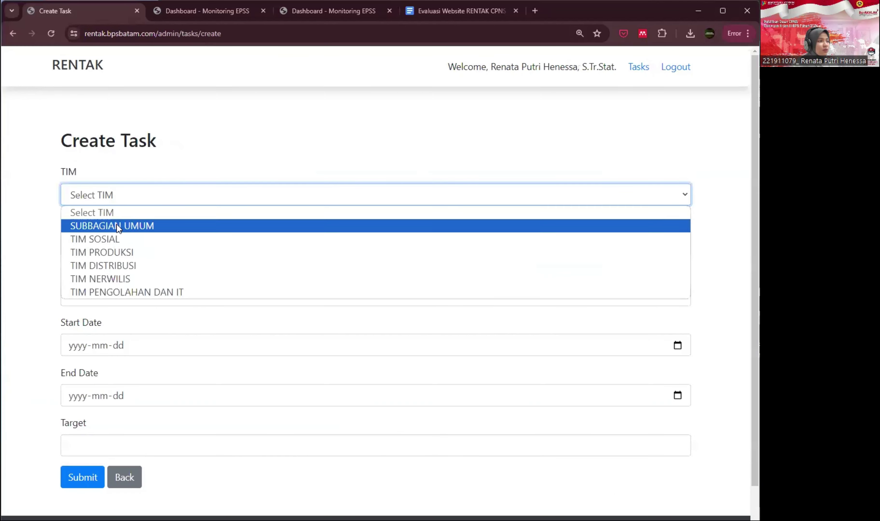
left_click(121, 240)
left_click(117, 295)
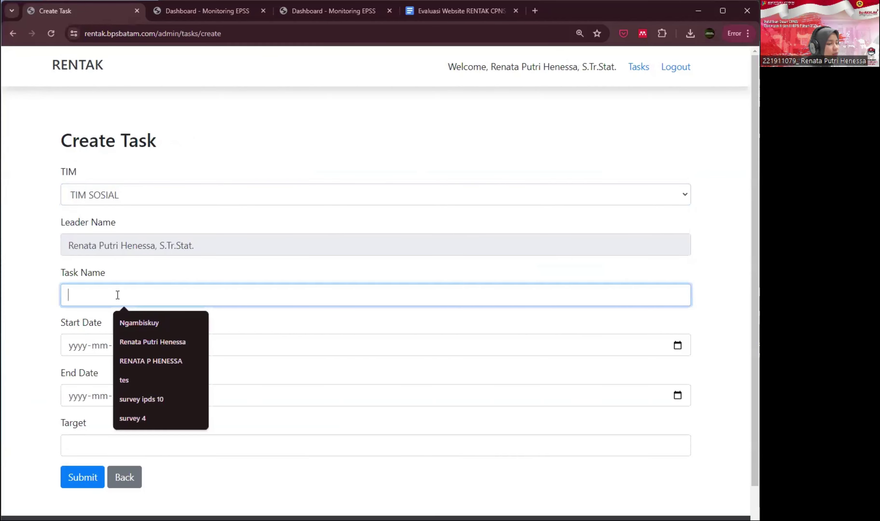
type("Susenas")
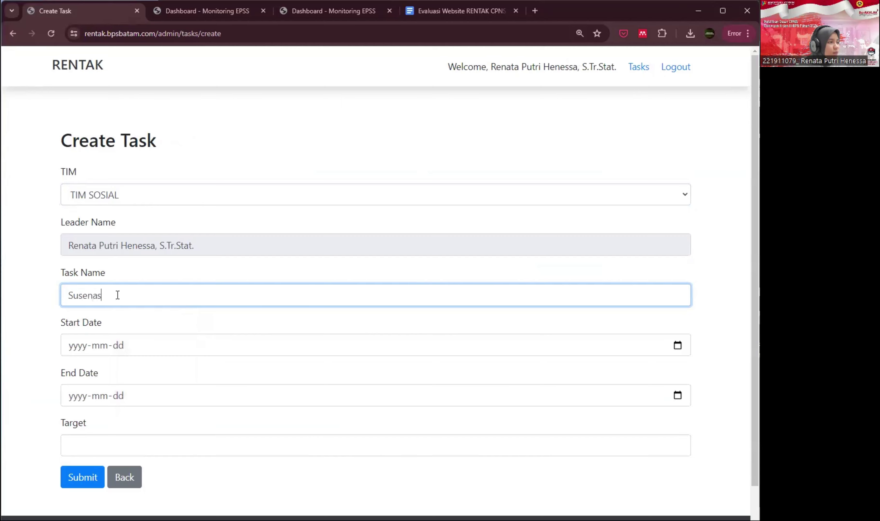
- Set the task dates to 9–13 July 2024 and its target to 300
left_click(679, 344)
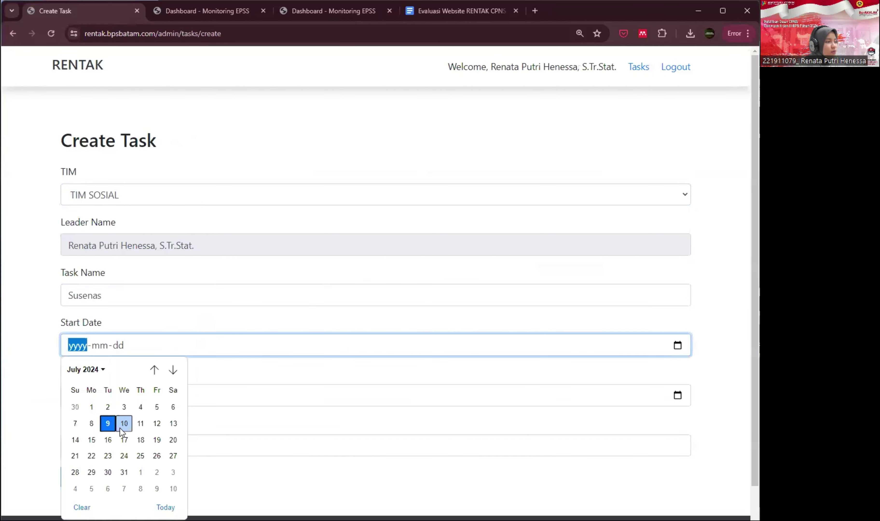
left_click(109, 424)
left_click(686, 398)
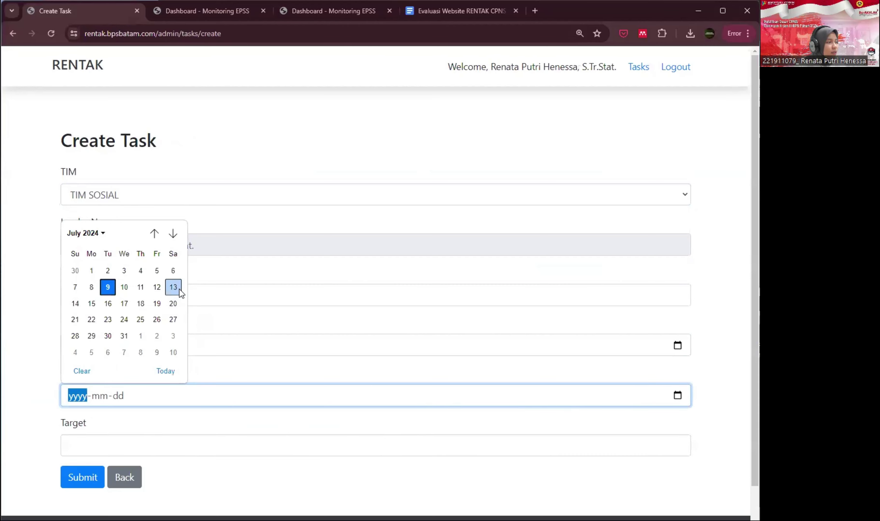
left_click(173, 287)
left_click(117, 437)
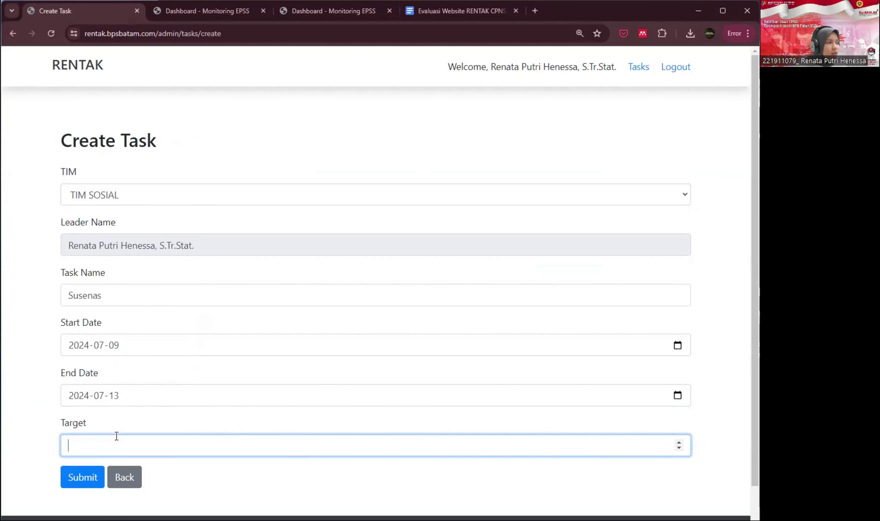
type("300")
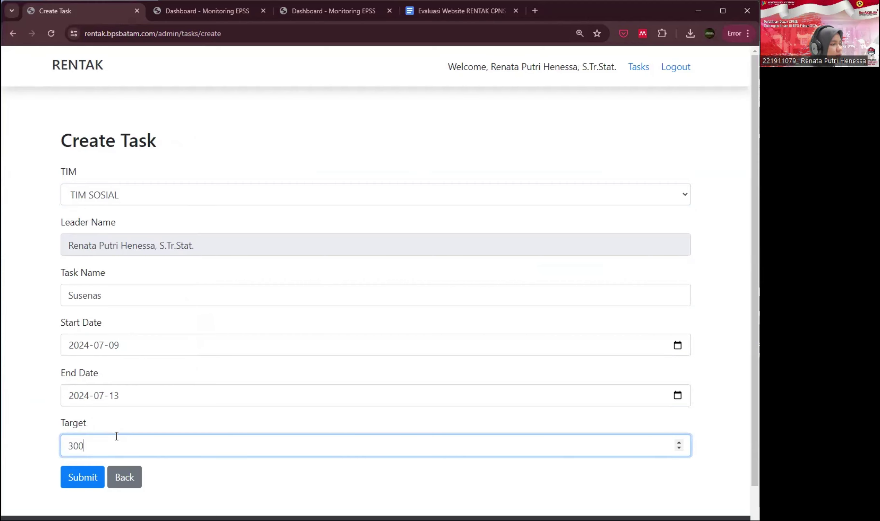
scroll(86, 441, "down", 2)
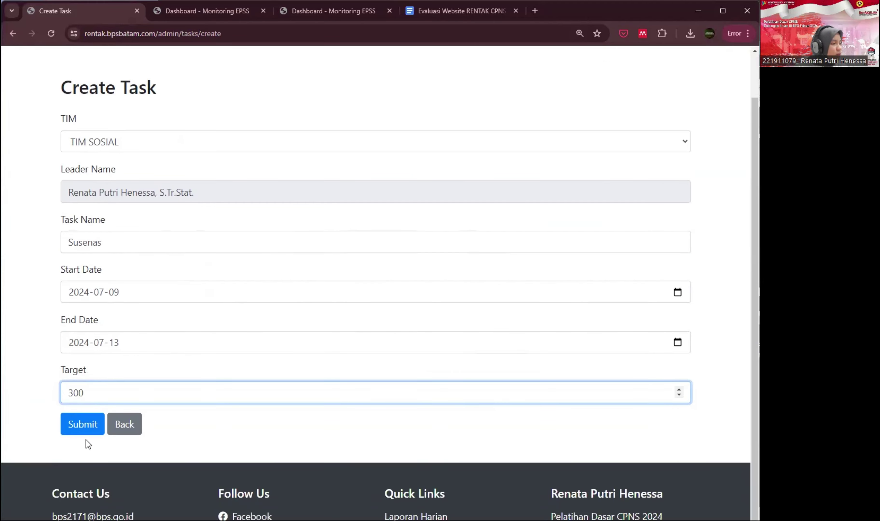
scroll(88, 426, "down", 2)
- Submit the Susenas task and open Assign on its row in Task Assignments
left_click(88, 377)
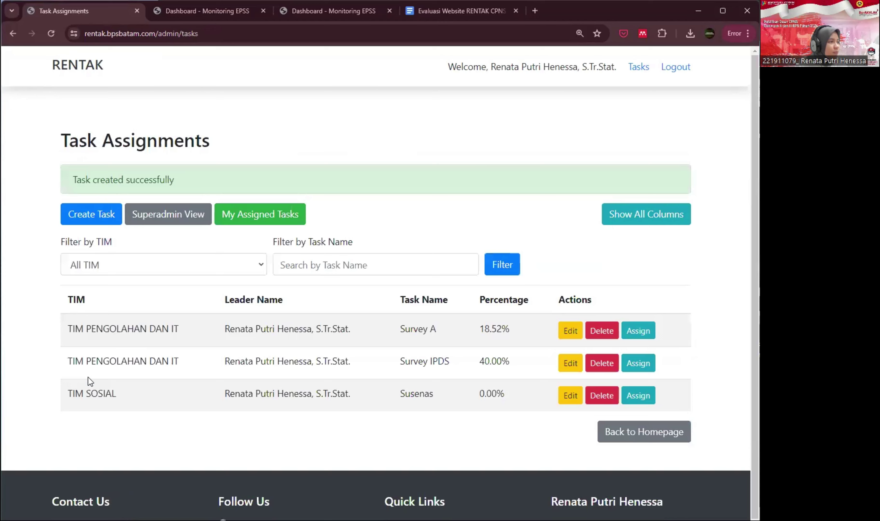
left_click_drag(106, 395, 490, 393)
scroll(467, 398, "down", 2)
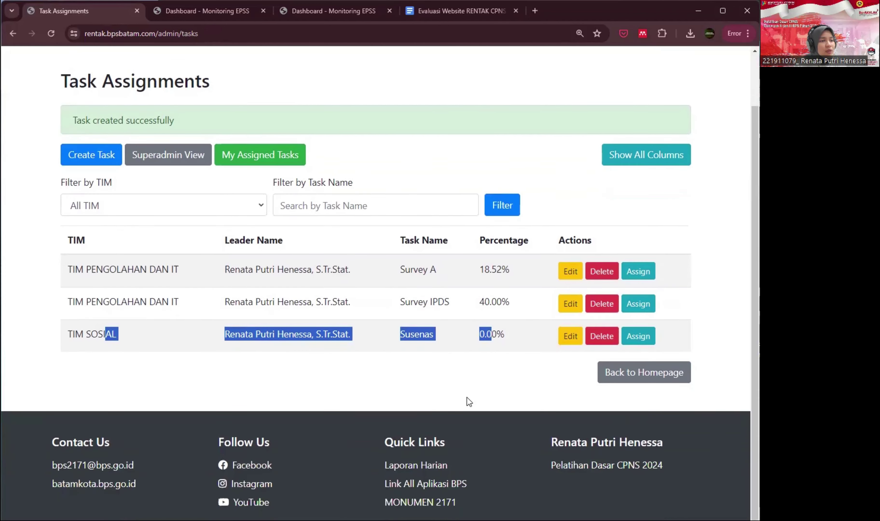
scroll(467, 398, "up", 2)
left_click(467, 387)
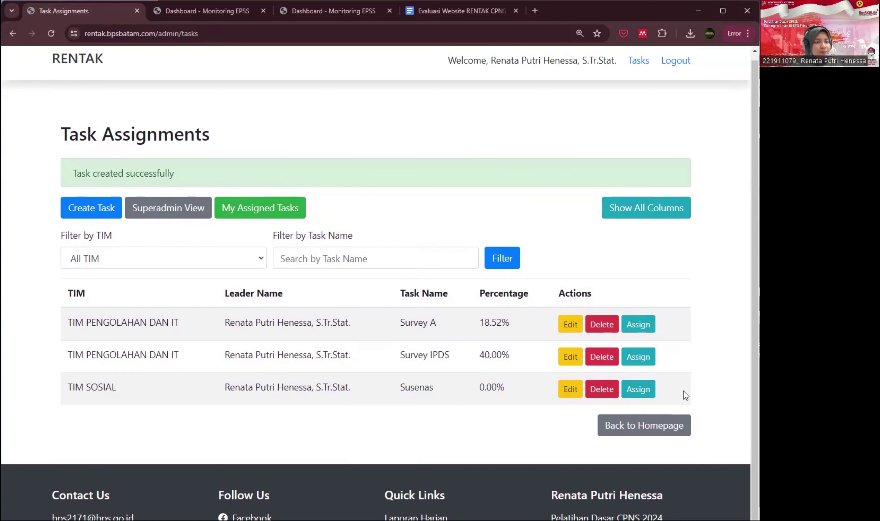
left_click(637, 391)
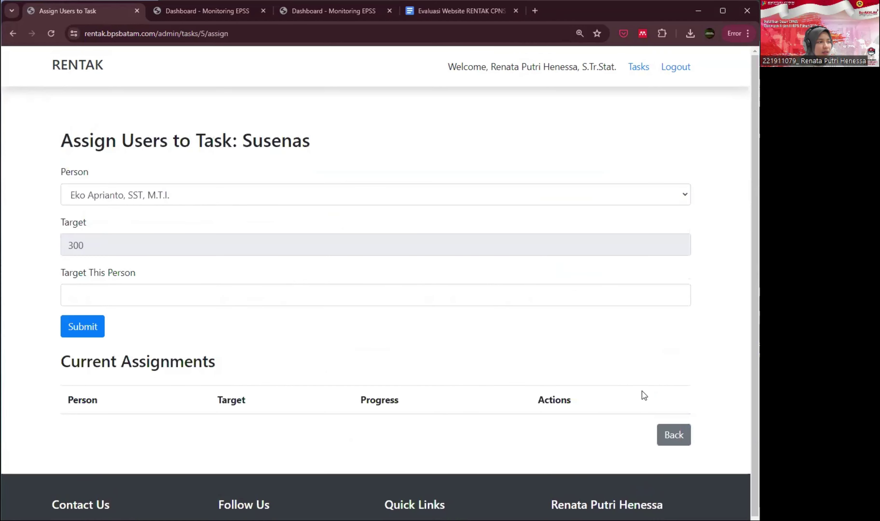
- Assign the first staff member to Susenas with a target of 150
left_click(191, 195)
scroll(163, 304, "down", 2)
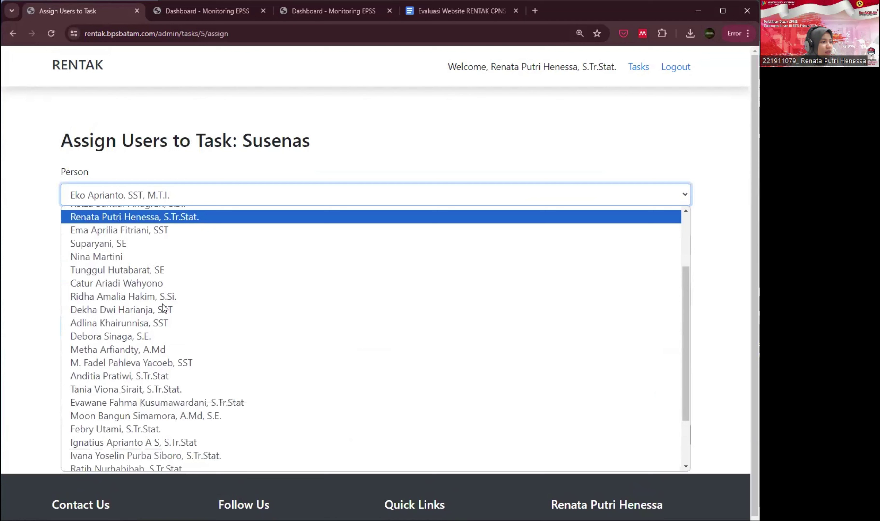
scroll(162, 304, "down", 1)
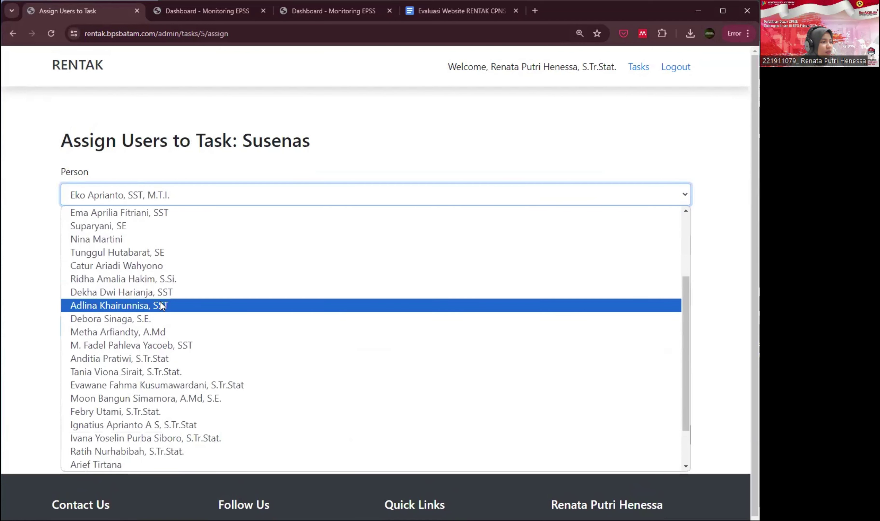
left_click(135, 303)
left_click(99, 290)
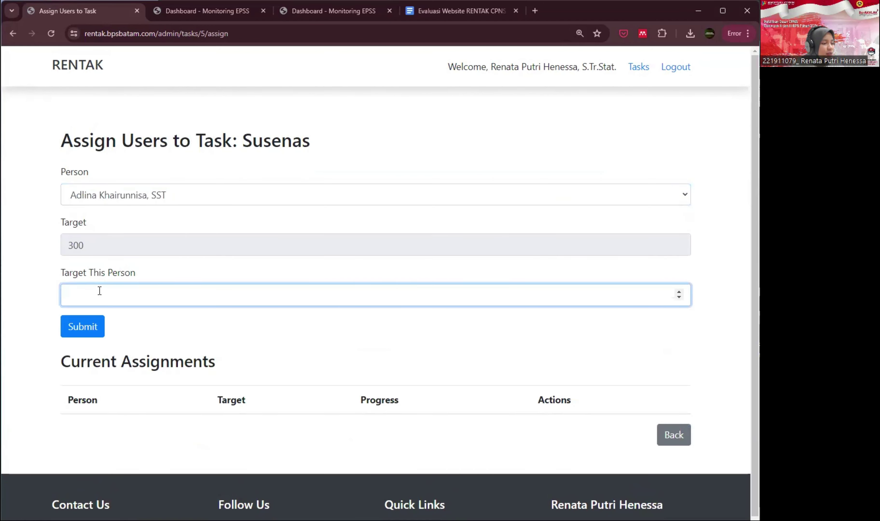
type("150")
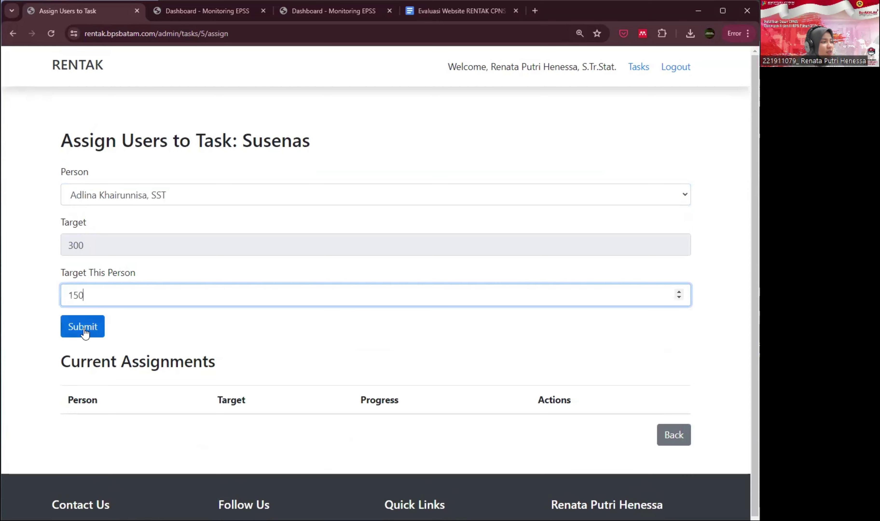
left_click(84, 333)
left_click_drag(314, 426, 421, 433)
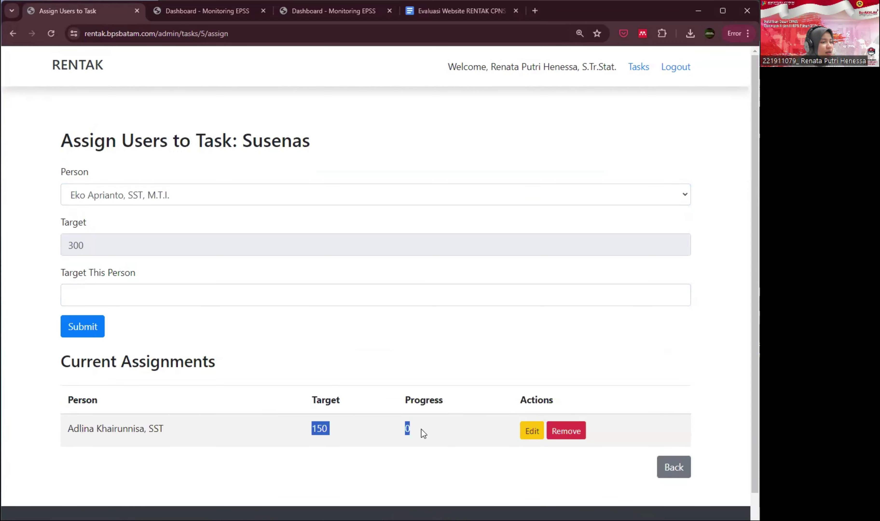
left_click(427, 430)
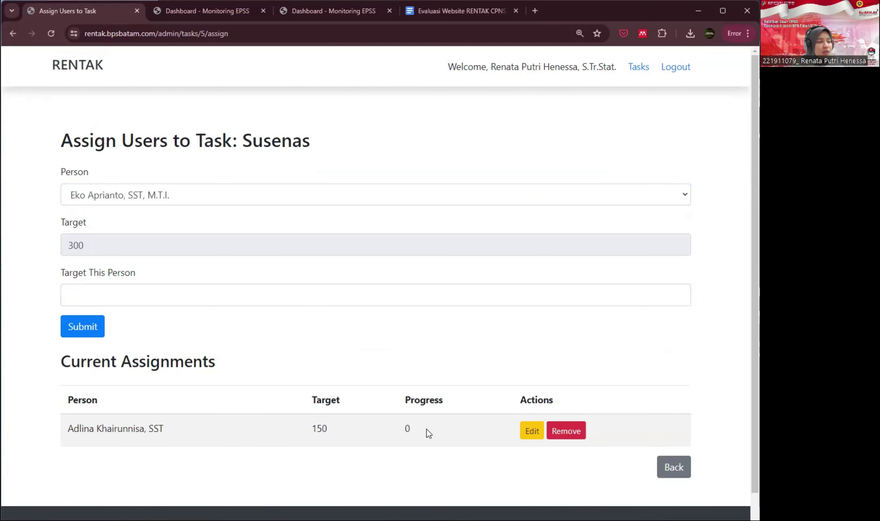
- Assign a second staff member to Susenas with a target of 150
left_click(101, 198)
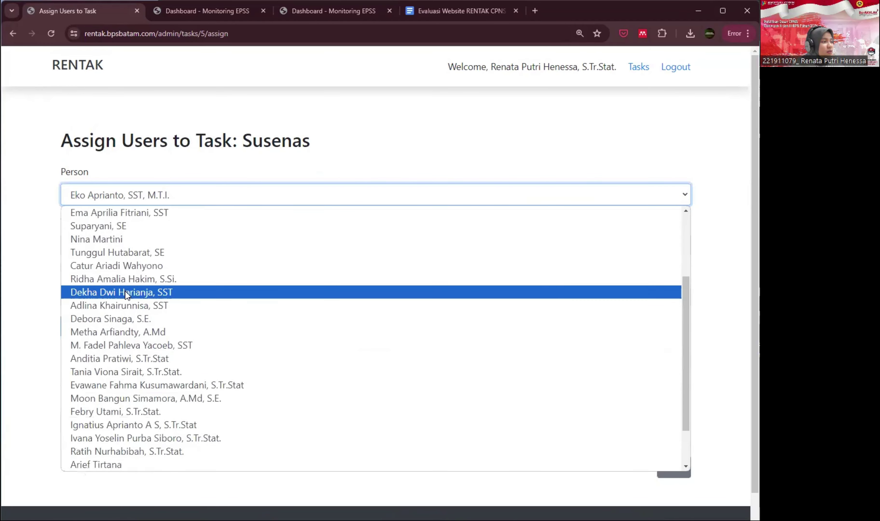
scroll(128, 290, "down", 2)
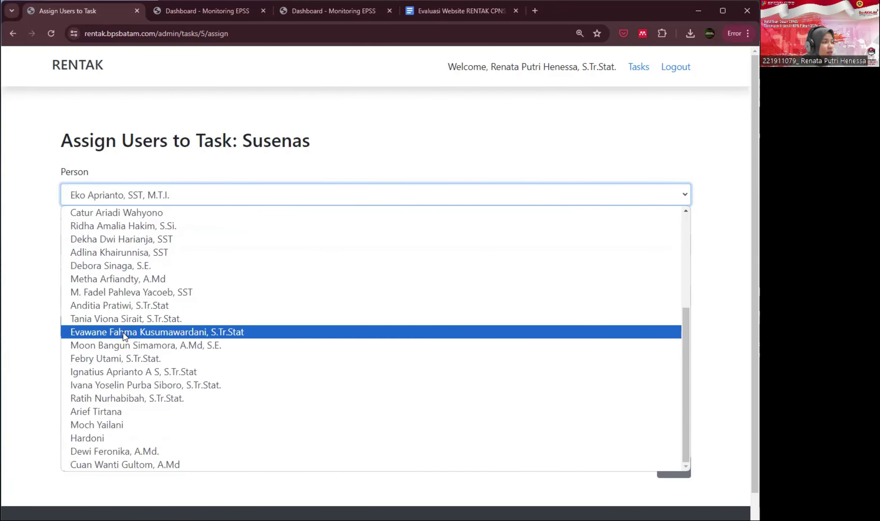
left_click(120, 398)
left_click(126, 297)
type("1")
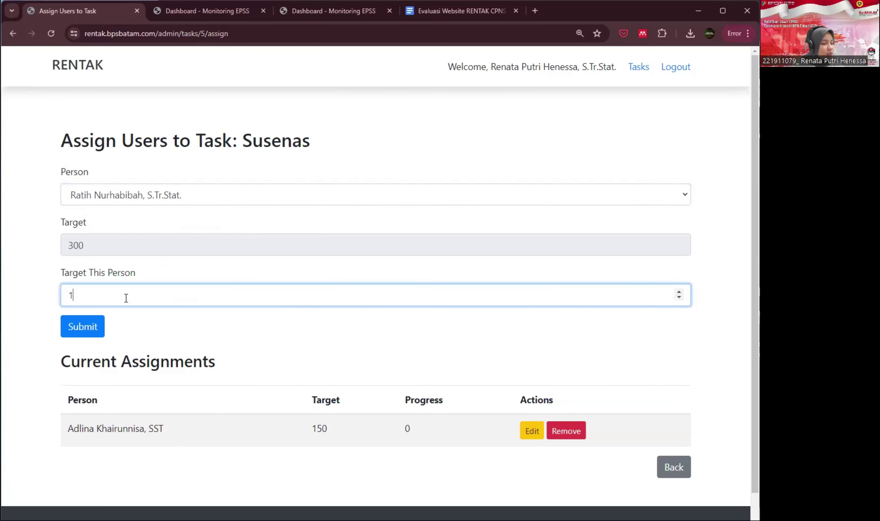
type("50")
left_click(93, 329)
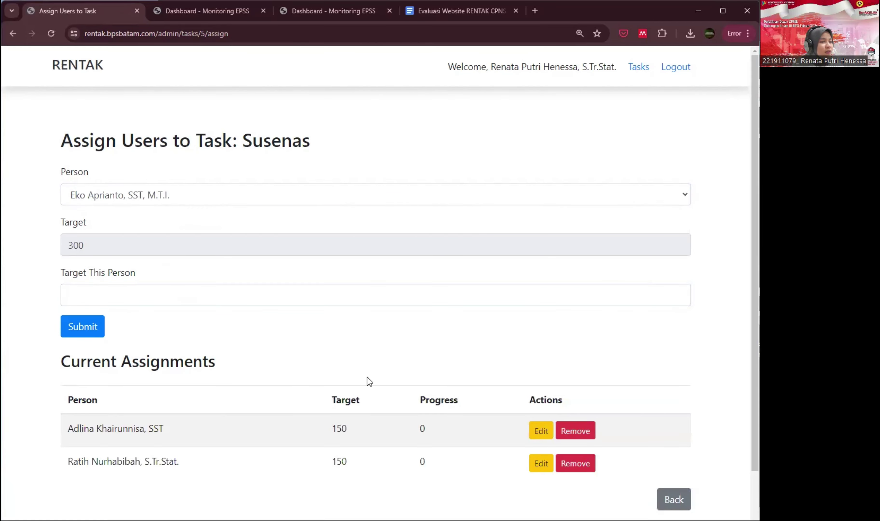
scroll(370, 377, "down", 4)
scroll(370, 373, "up", 3)
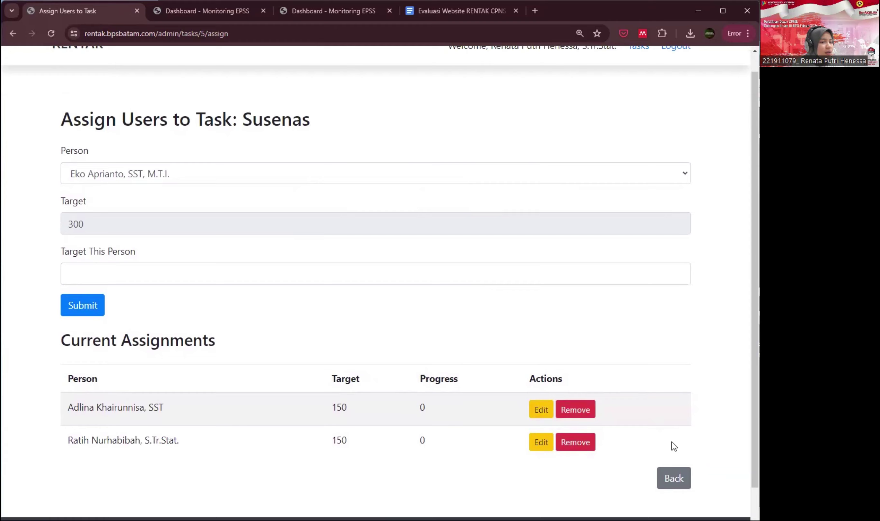
- Go back to Task Assignments and open Superadmin View to list all teams' tasks
left_click(676, 479)
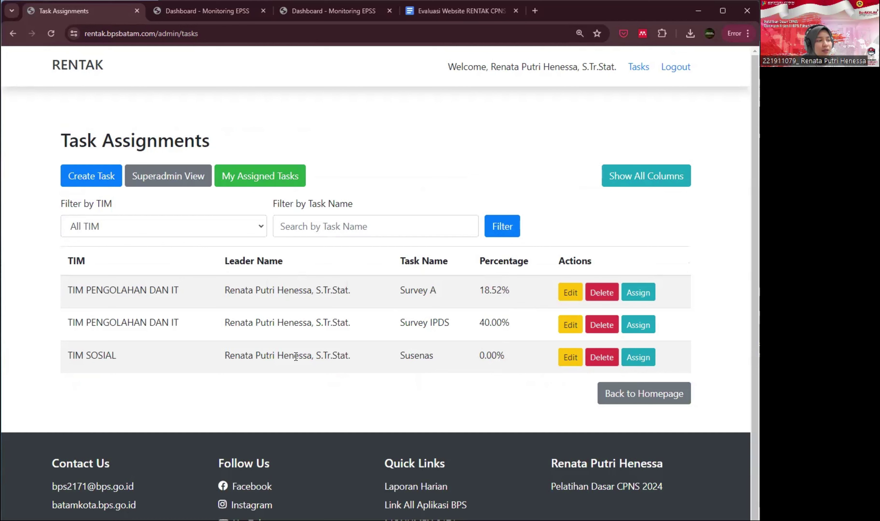
left_click_drag(400, 357, 439, 356)
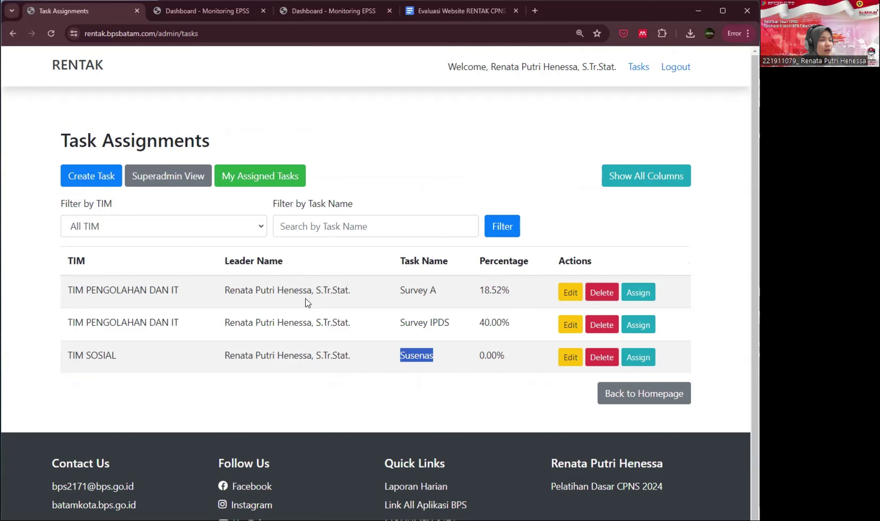
left_click(291, 292)
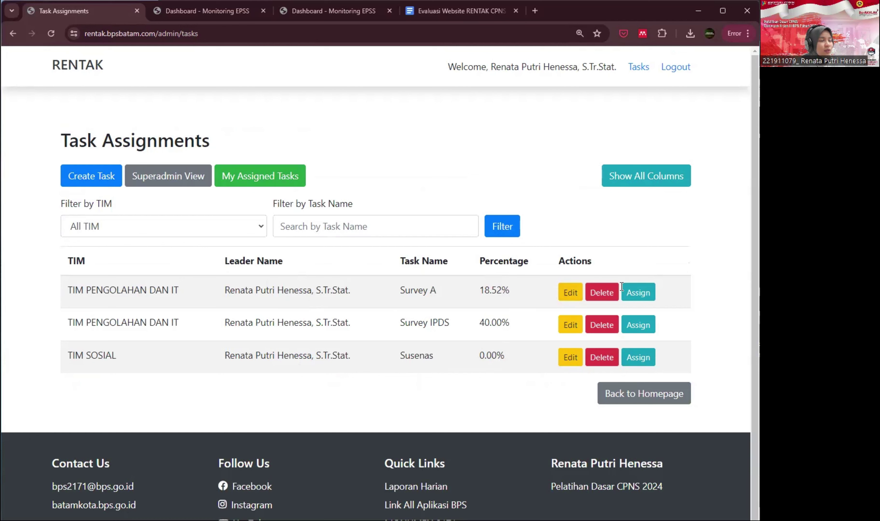
left_click(175, 177)
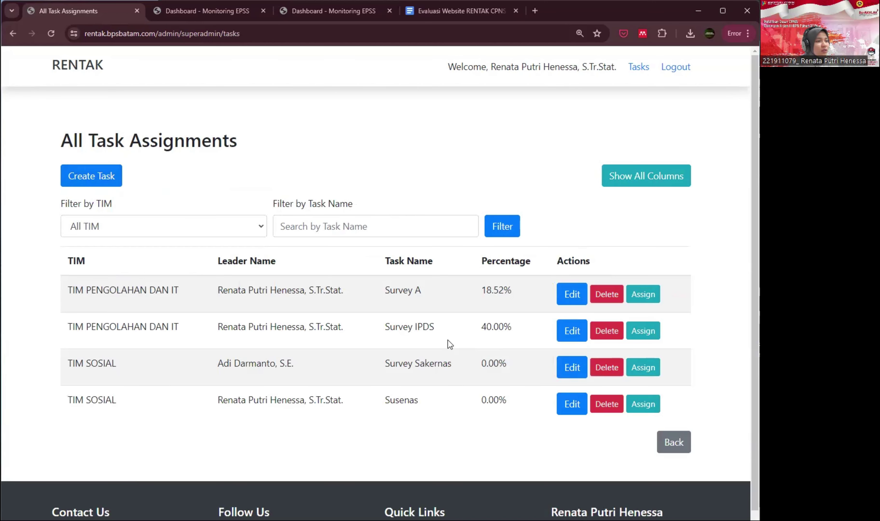
- Try team TIM DISTRIBUSI and the leader list in Create Task, then back out unsaved
left_click(96, 177)
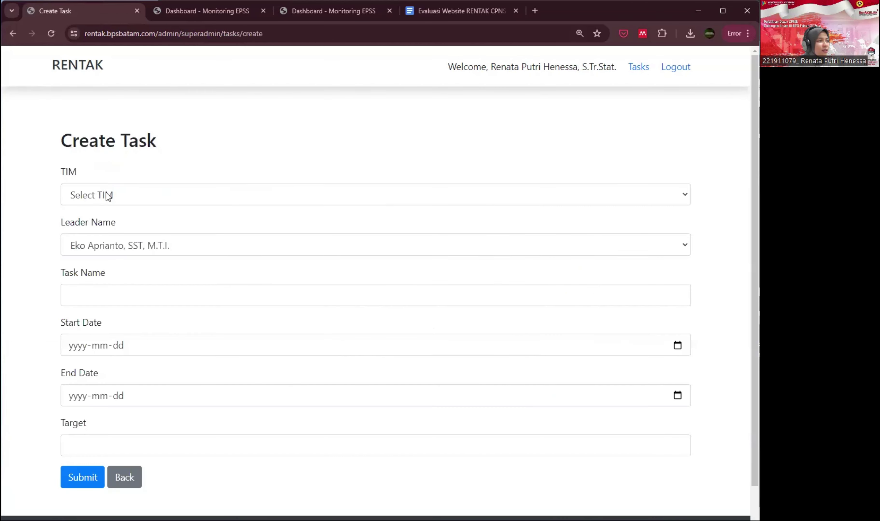
left_click(108, 196)
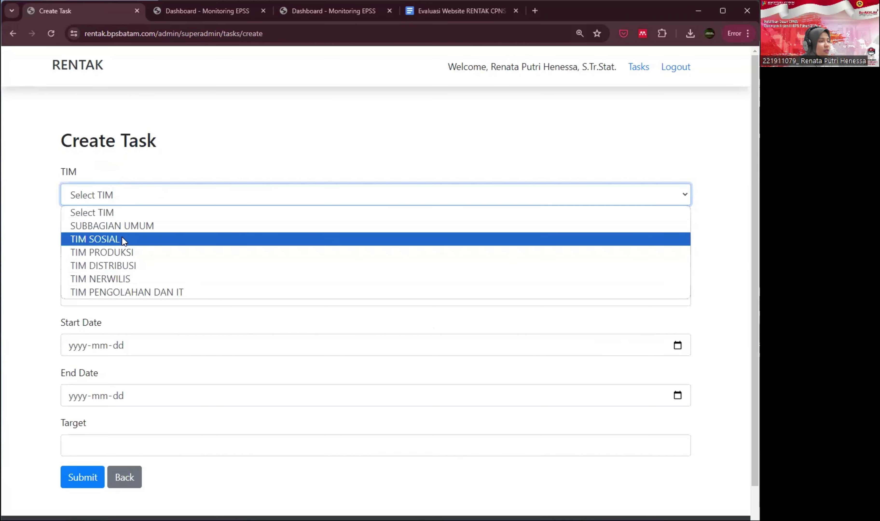
left_click(120, 265)
left_click(120, 248)
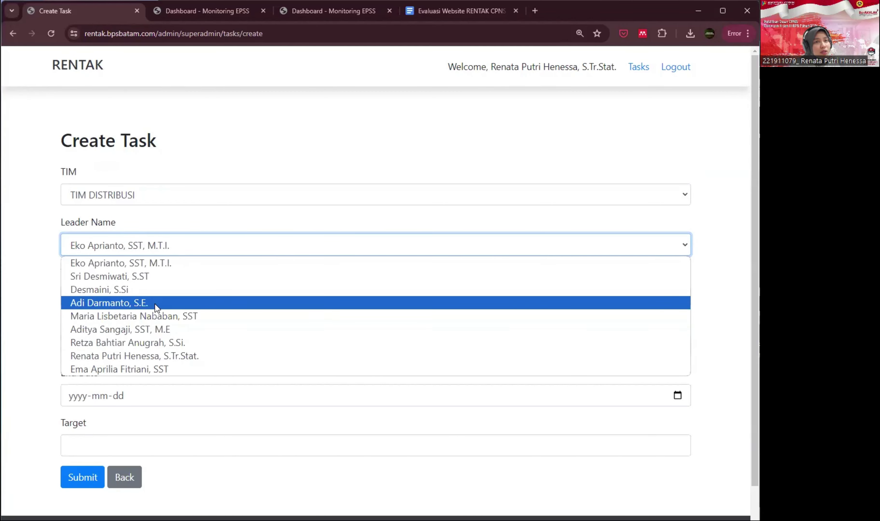
left_click(223, 462)
left_click(127, 481)
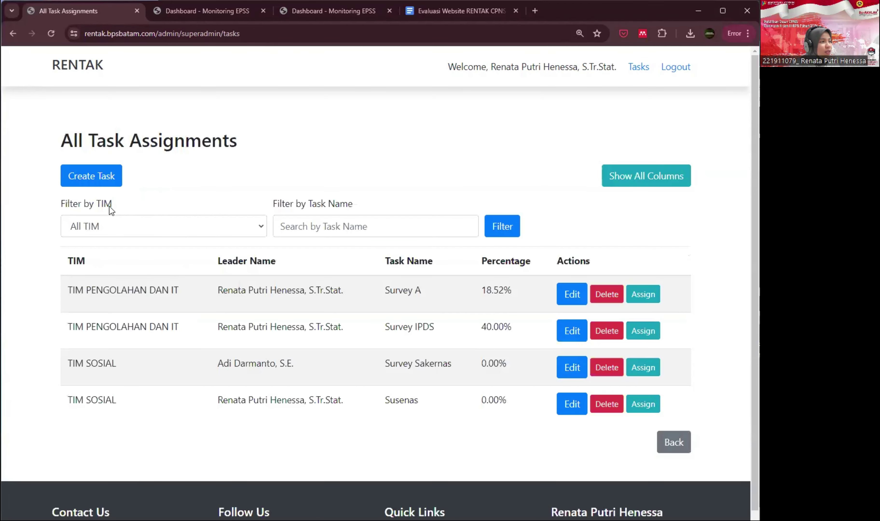
- Check that Create Task's Leader Name is locked to the signed-in user, then return to Superadmin View
left_click(661, 442)
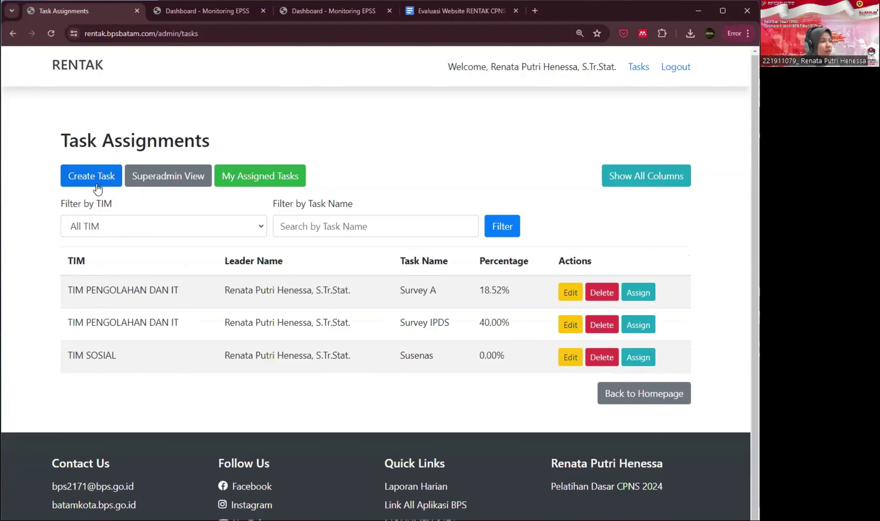
left_click_drag(103, 141, 197, 142)
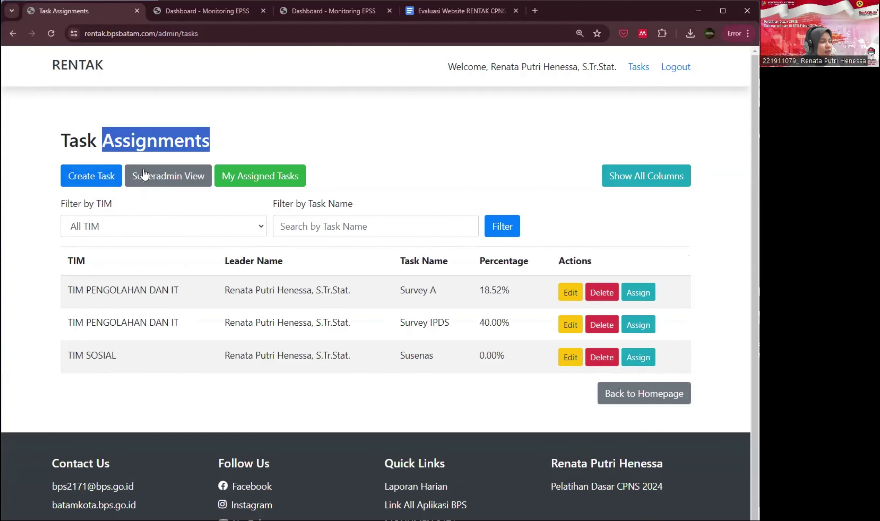
left_click(98, 178)
left_click(124, 249)
left_click_drag(196, 250, 43, 244)
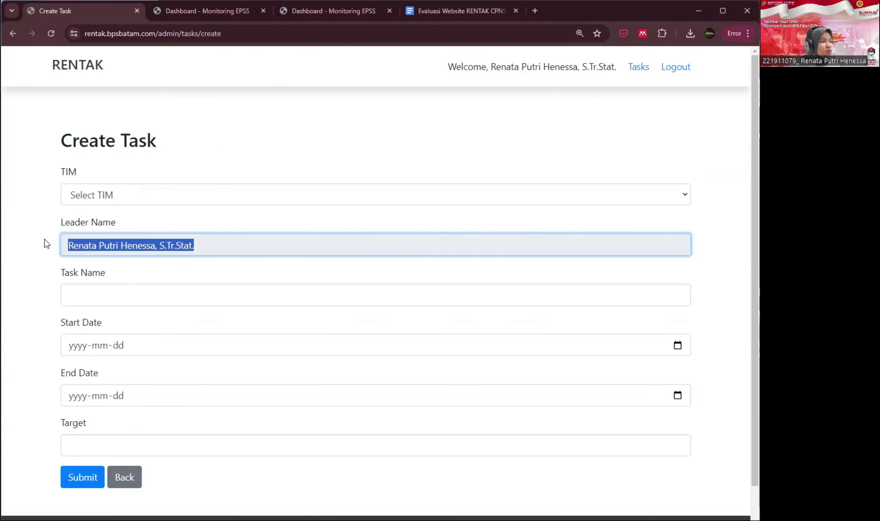
left_click_drag(490, 67, 620, 75)
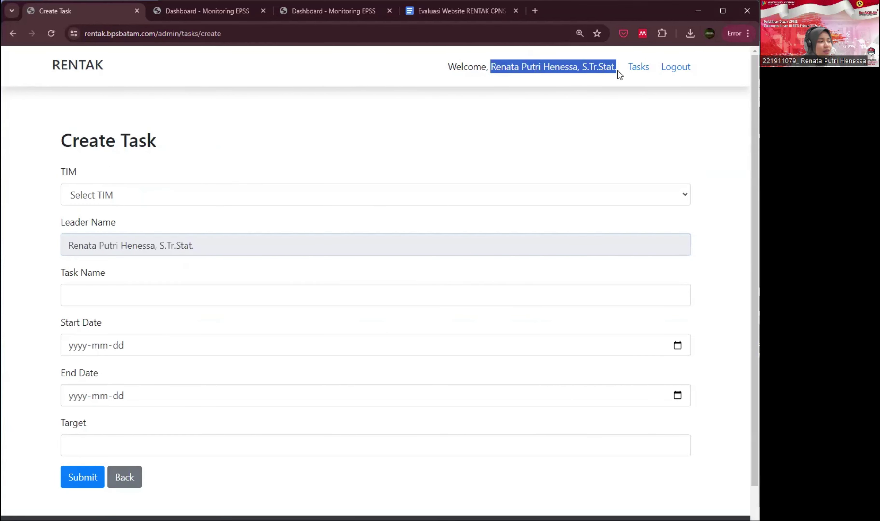
left_click(131, 478)
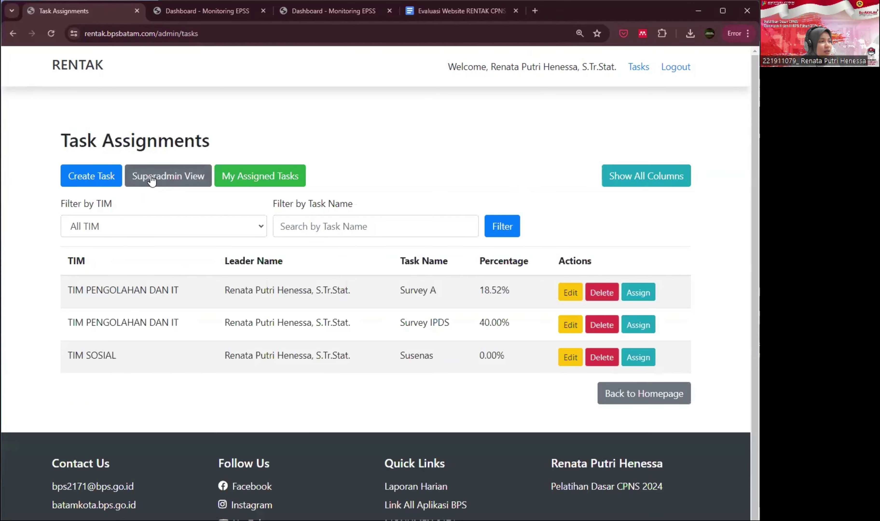
left_click(152, 176)
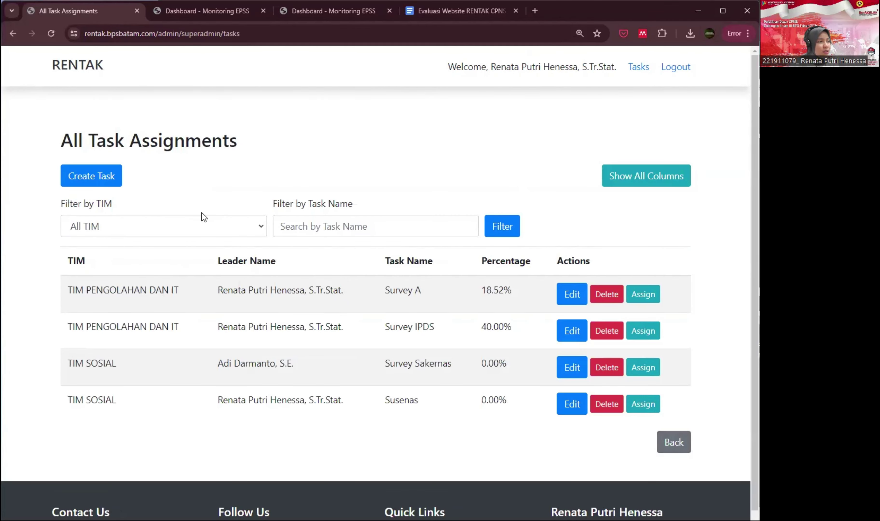
- Start a new task with a different leader and the name 'Sakernas Juli'
left_click(96, 177)
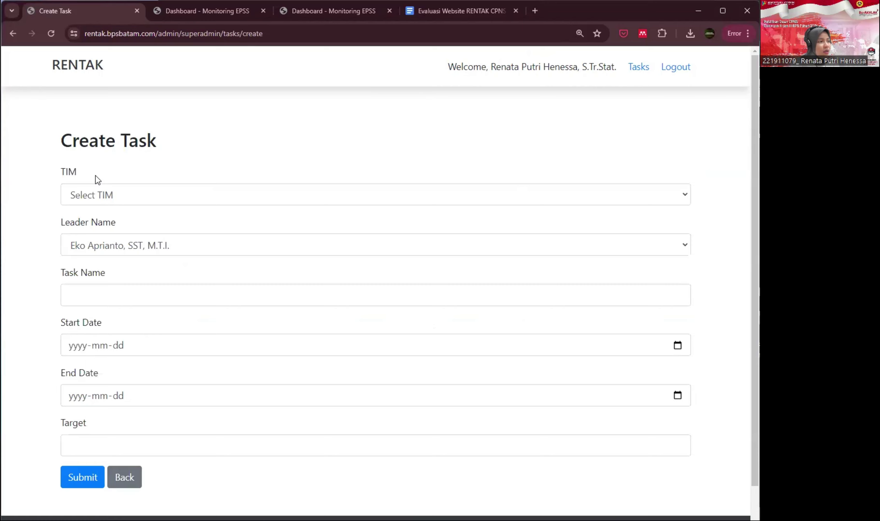
left_click(152, 250)
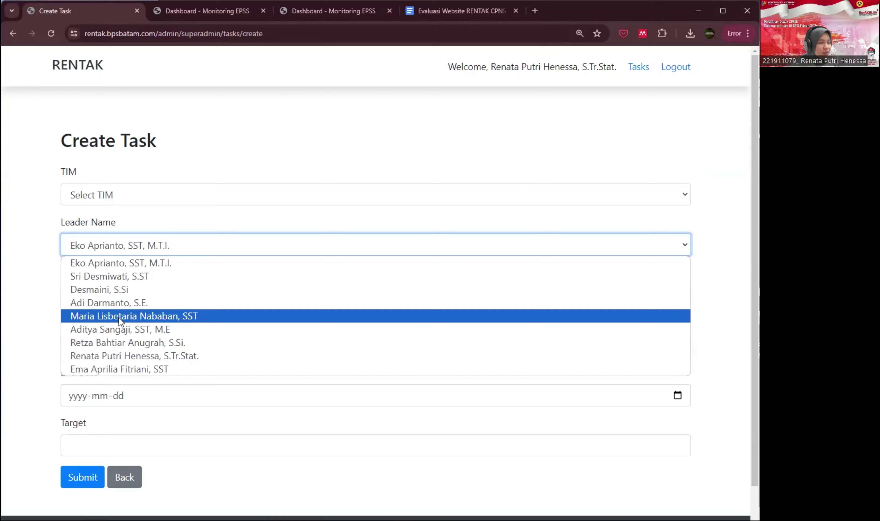
left_click(112, 330)
left_click(101, 294)
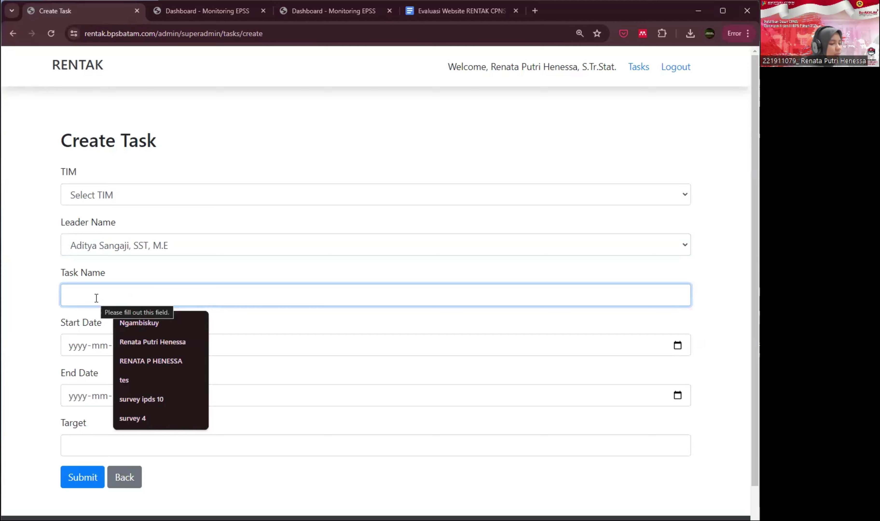
type("S")
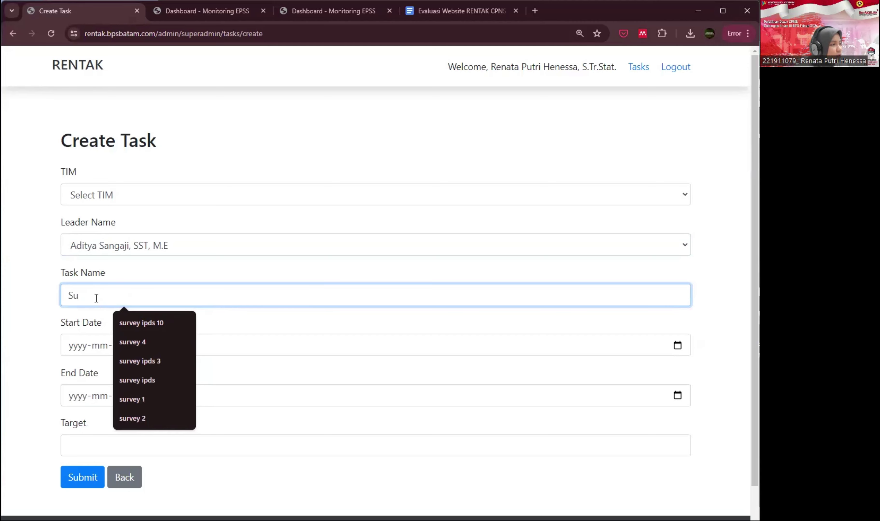
key("BackSpace")
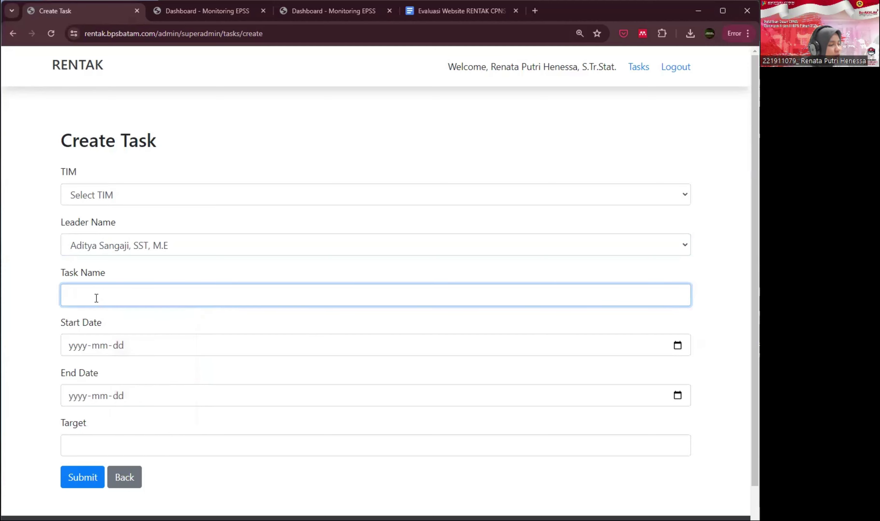
type("Sakernas Agustus")
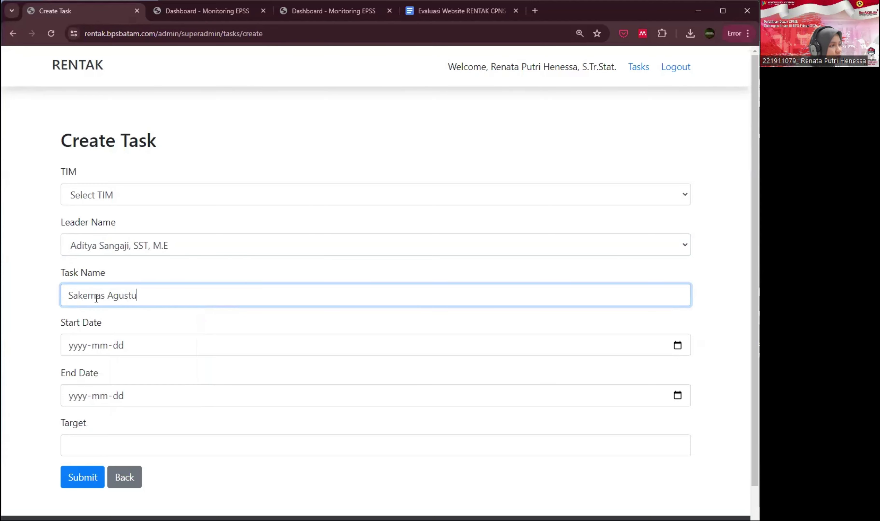
key("BackSpace")
key("BackSpace")
key("BackSpace")
key("BackSpace")
key("BackSpace")
key("BackSpace")
key("BackSpace")
key("BackSpace")
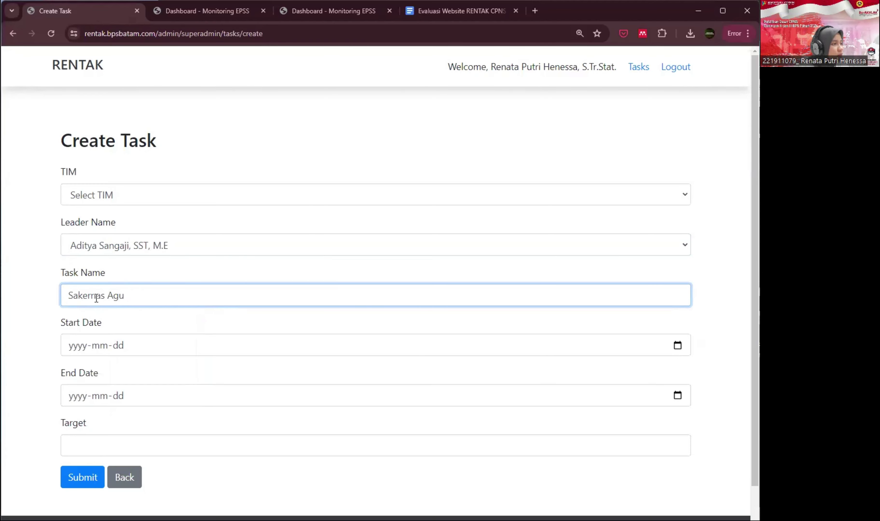
type("Juli")
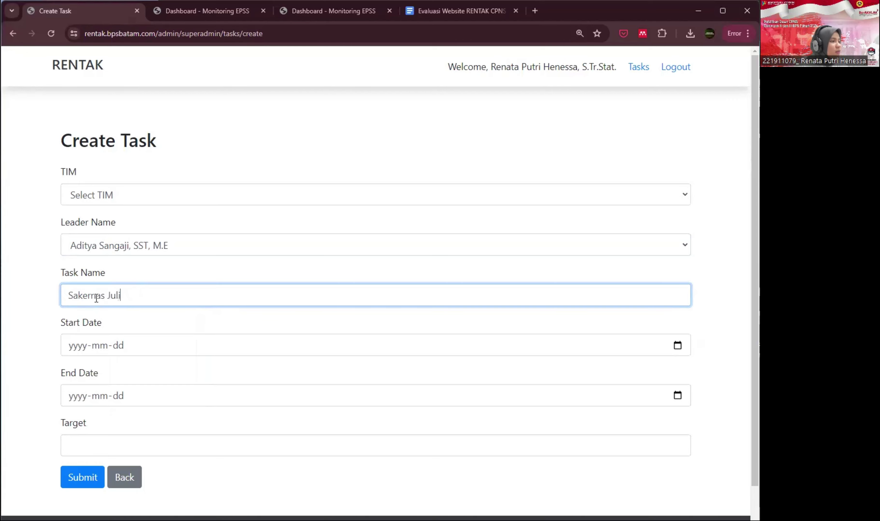
- Set dates 2024-07-09 to 2024-07-19, target 50, team TIM SOSIAL, and submit
left_click(677, 345)
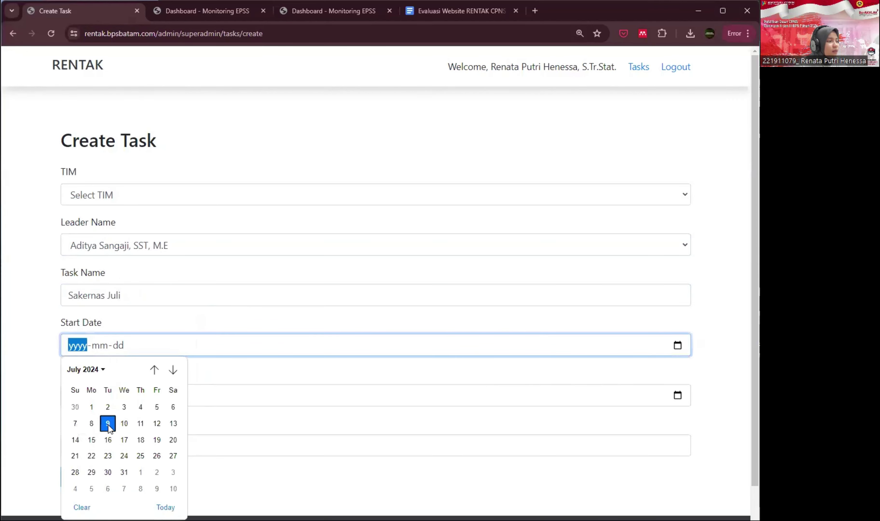
left_click(678, 396)
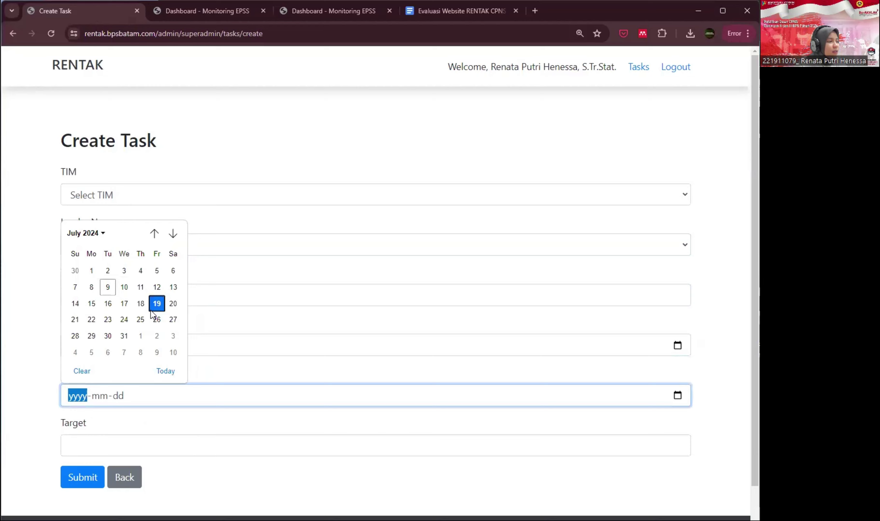
left_click(152, 309)
left_click(134, 450)
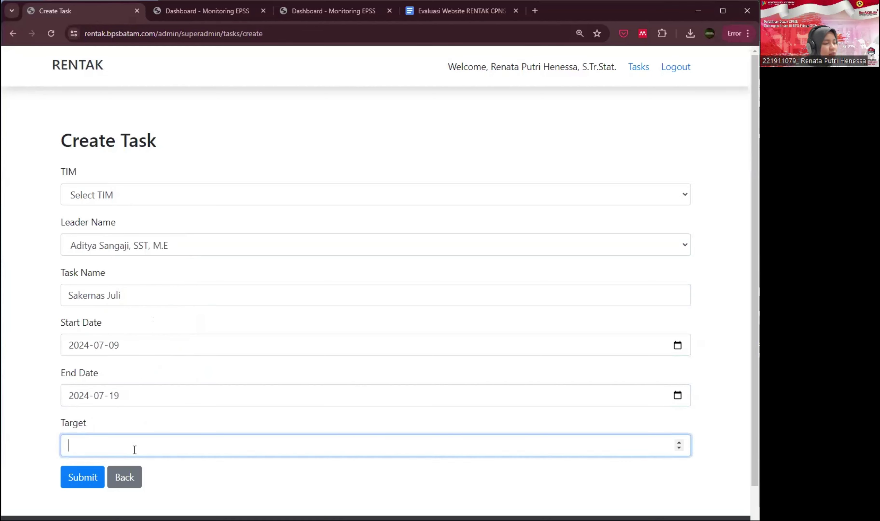
type("50")
left_click(73, 479)
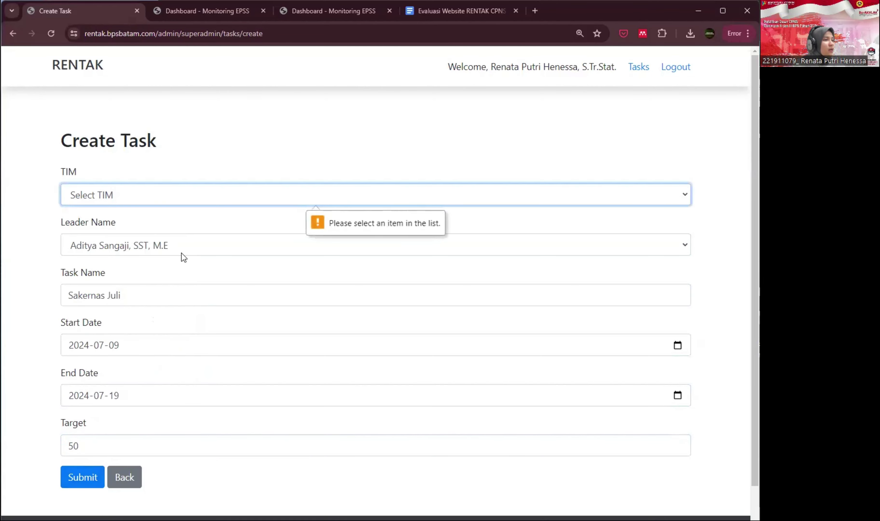
left_click(158, 189)
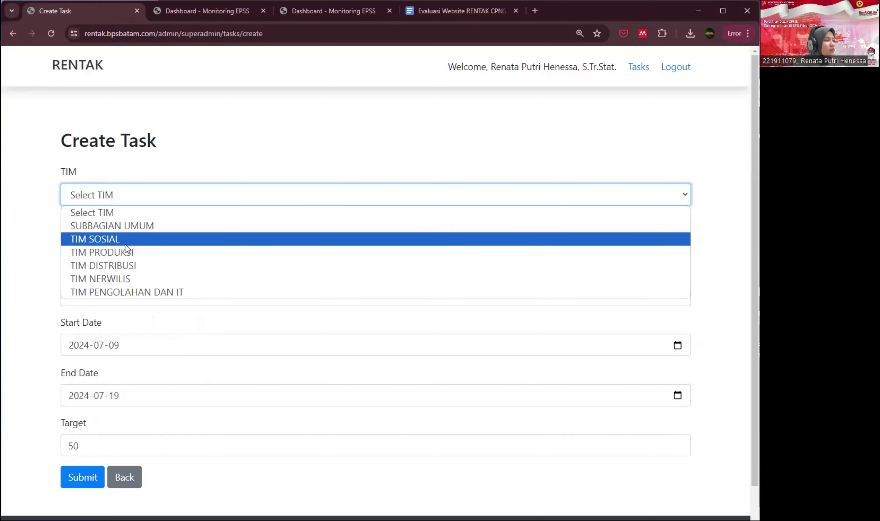
left_click(125, 243)
left_click(92, 474)
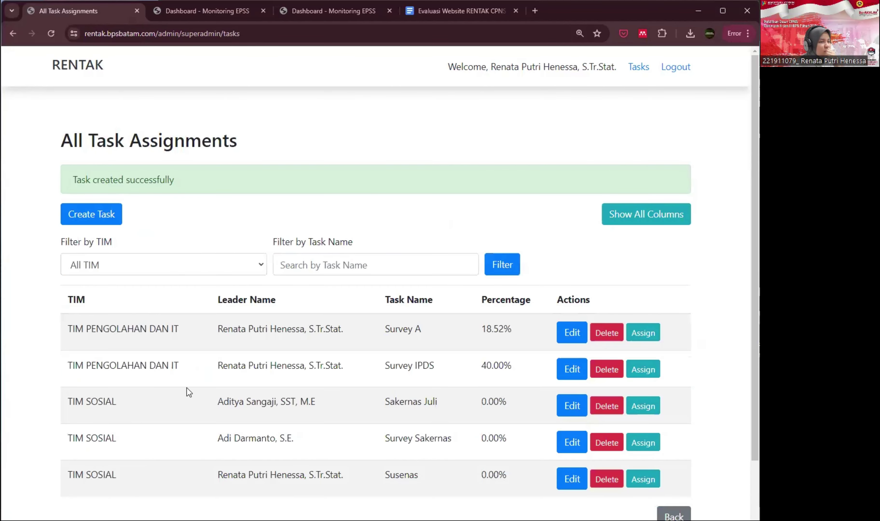
scroll(282, 381, "down", 2)
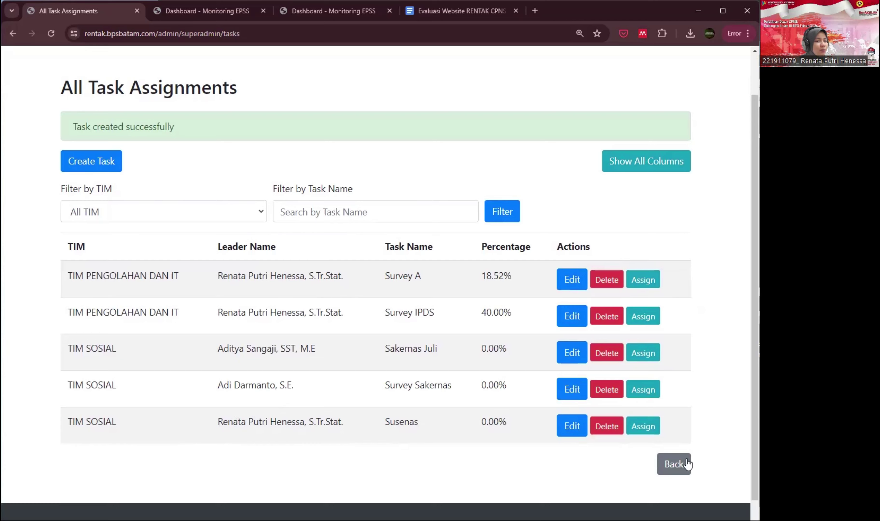
left_click(681, 465)
left_click_drag(226, 291, 362, 359)
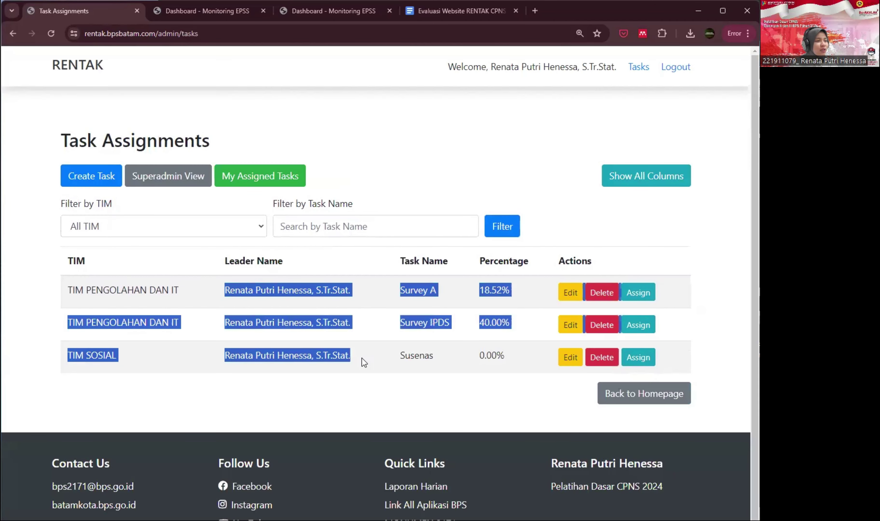
left_click(475, 112)
left_click_drag(501, 68, 565, 68)
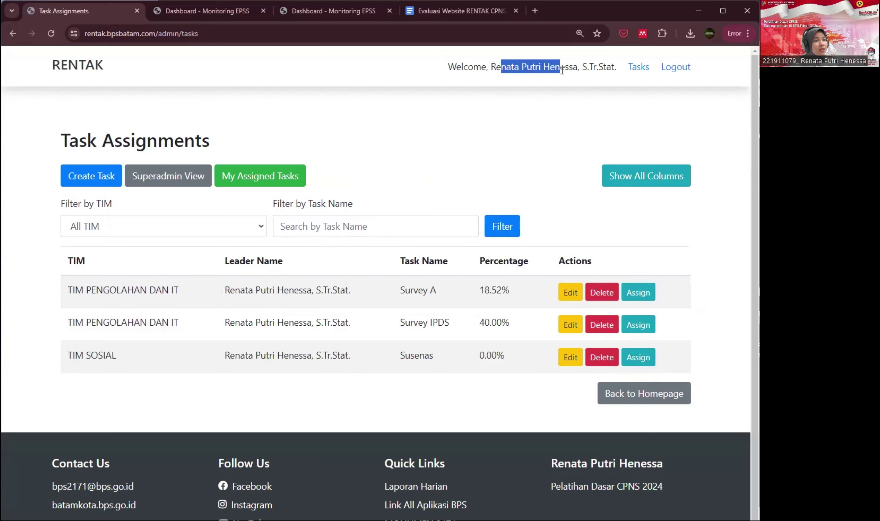
left_click(200, 171)
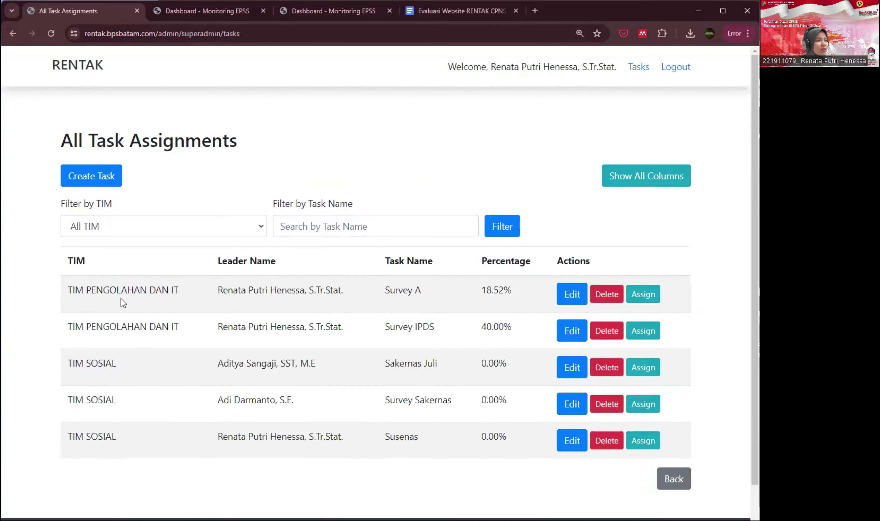
left_click_drag(122, 299, 414, 444)
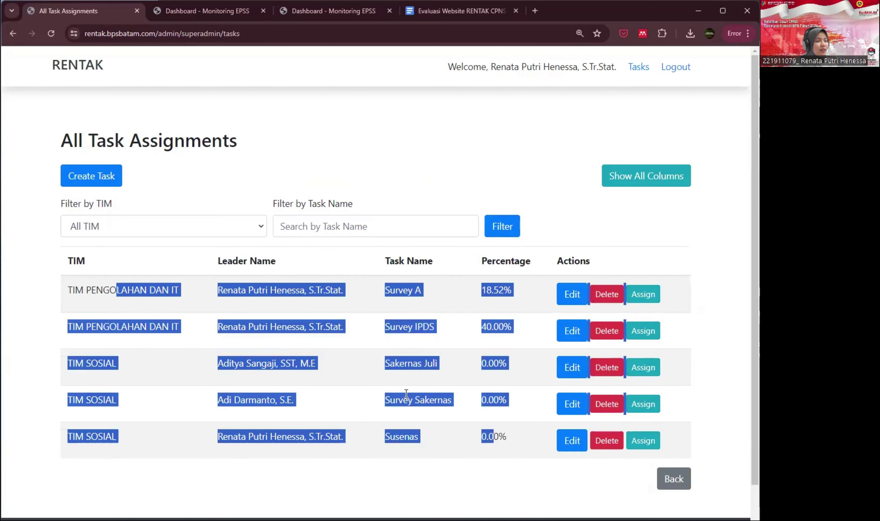
left_click(369, 384)
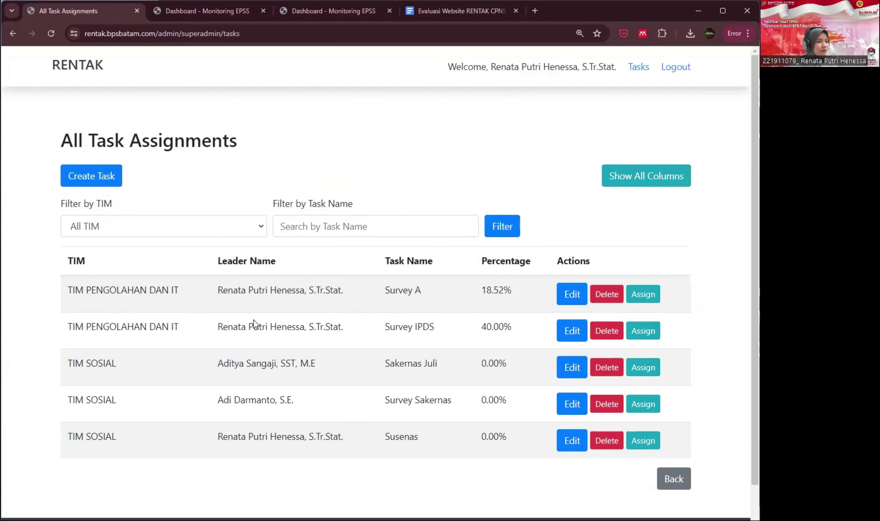
- Review Survey A's current assignments, then go back to the Task Assignments list
left_click(644, 294)
scroll(670, 385, "down", 4)
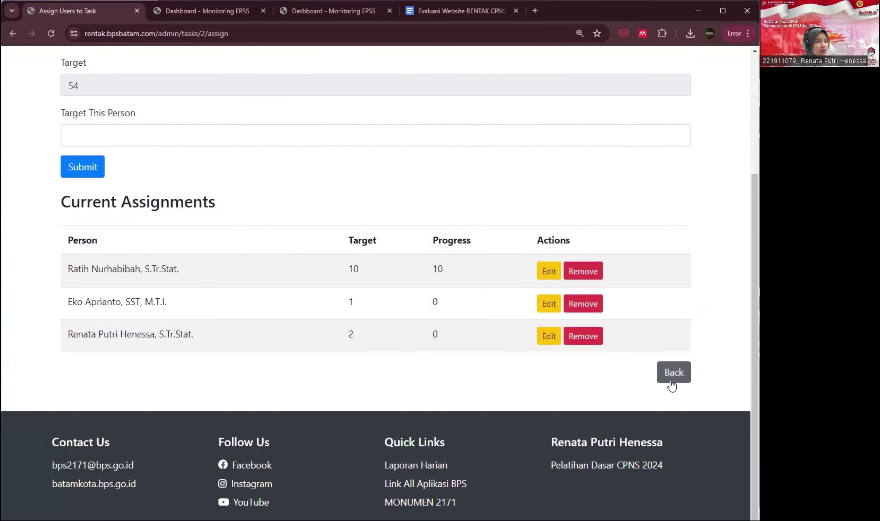
left_click(672, 386)
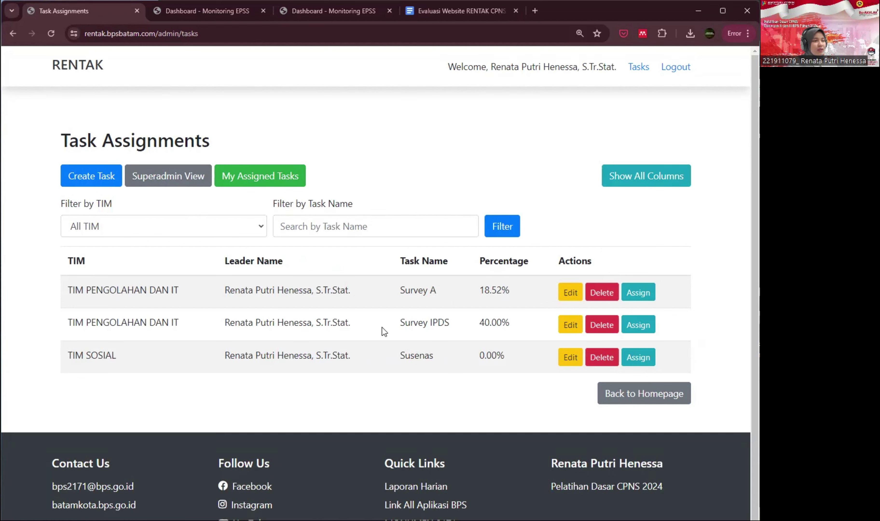
left_click_drag(398, 290, 459, 293)
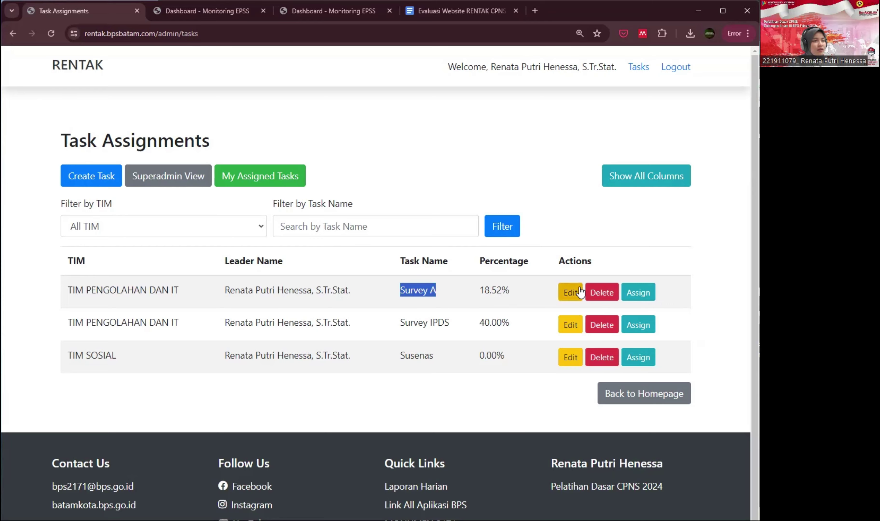
left_click(571, 293)
scroll(322, 348, "down", 3)
scroll(125, 347, "up", 2)
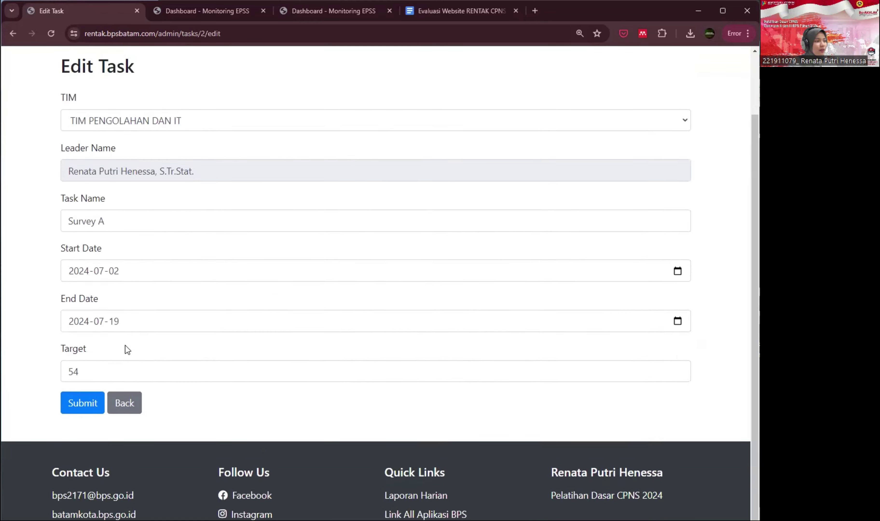
left_click(125, 425)
left_click(634, 290)
scroll(321, 366, "down", 4)
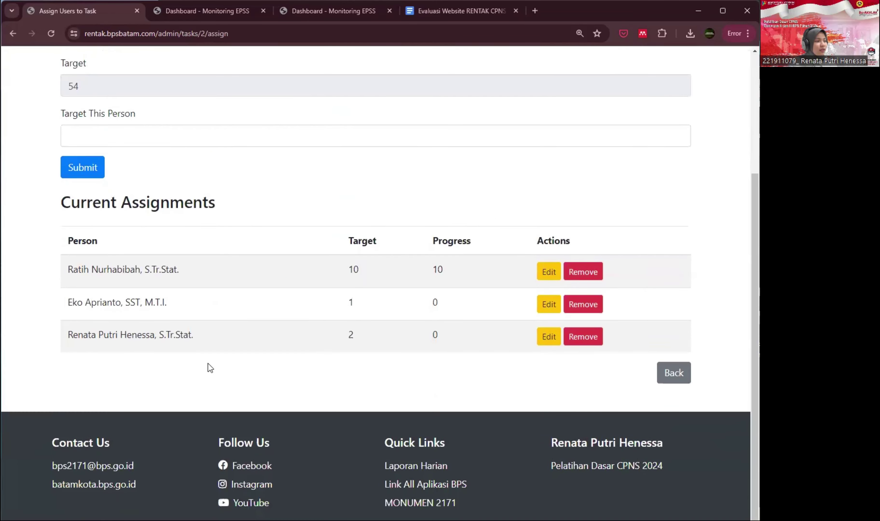
scroll(208, 364, "up", 3)
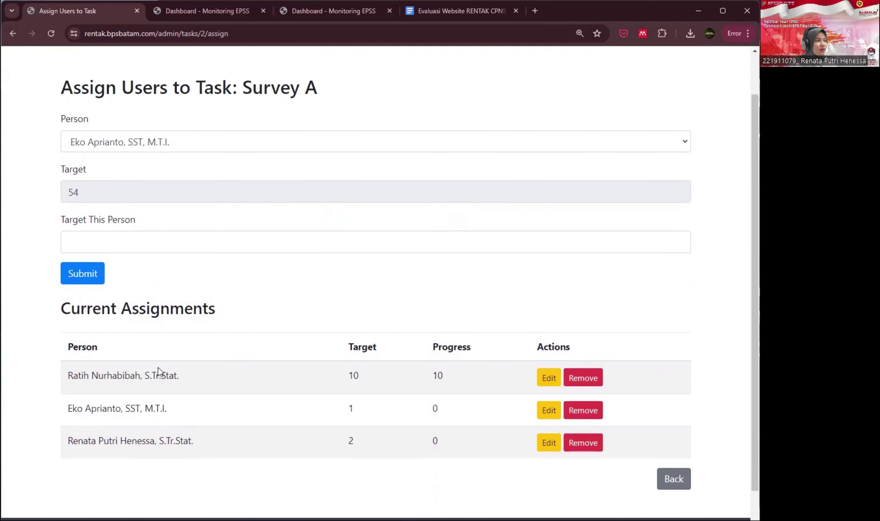
left_click_drag(69, 442, 197, 443)
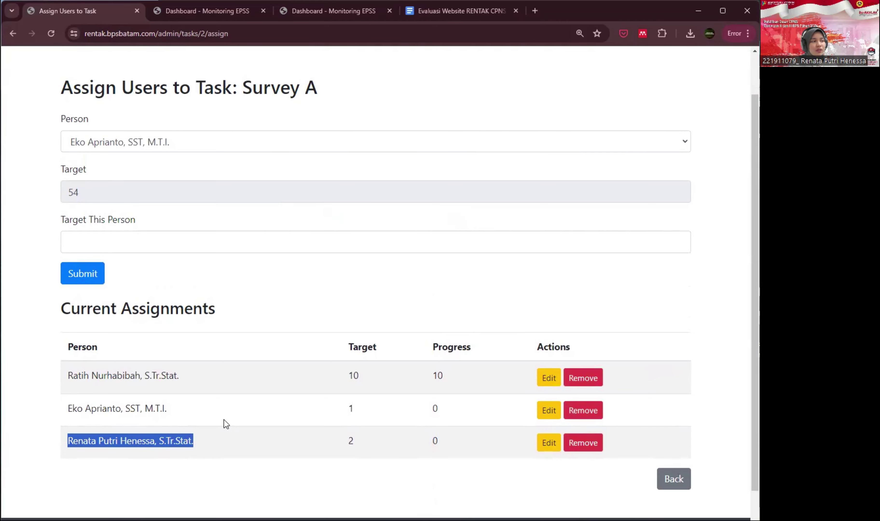
scroll(270, 125, "up", 2)
left_click_drag(240, 140, 323, 155)
scroll(271, 288, "down", 4)
left_click_drag(93, 269, 67, 335)
left_click(306, 313)
left_click(348, 336)
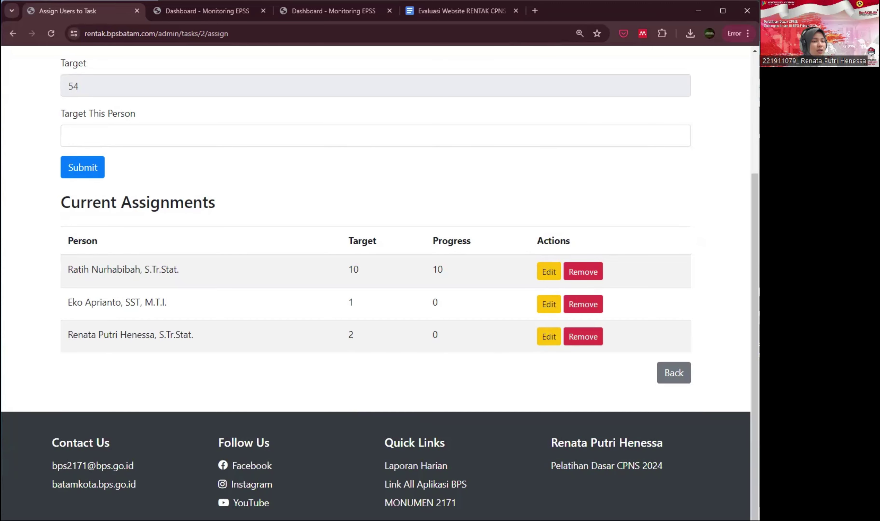
left_click(673, 372)
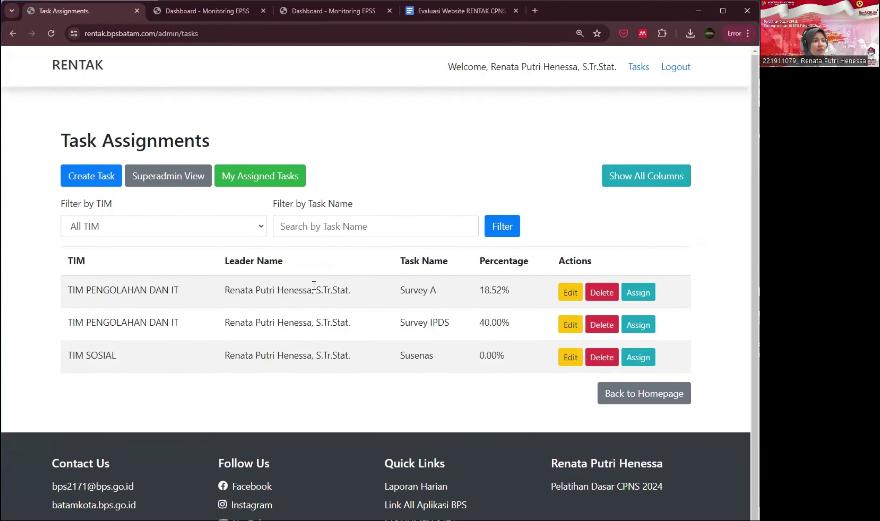
- Check Survey A (target 2, 0.00%) in My Assigned Tasks, then log out of admin
left_click(267, 176)
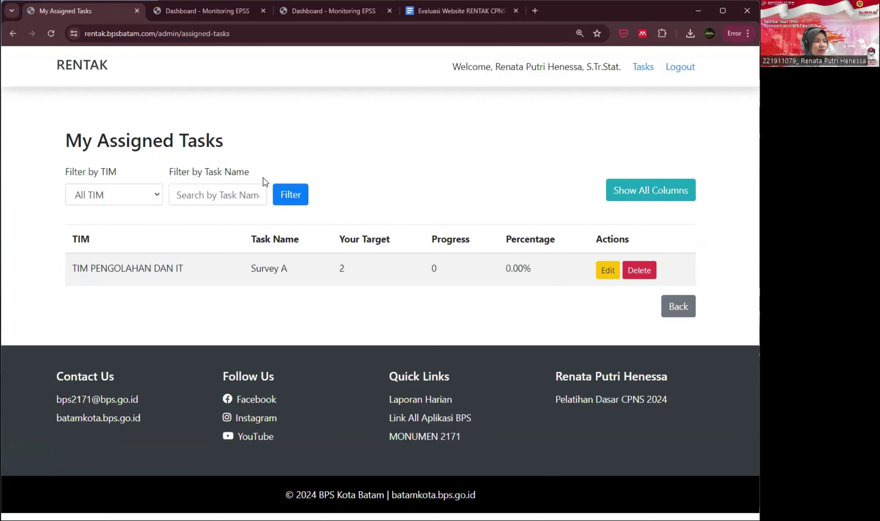
left_click_drag(251, 269, 364, 270)
left_click_drag(505, 270, 539, 270)
left_click(529, 267)
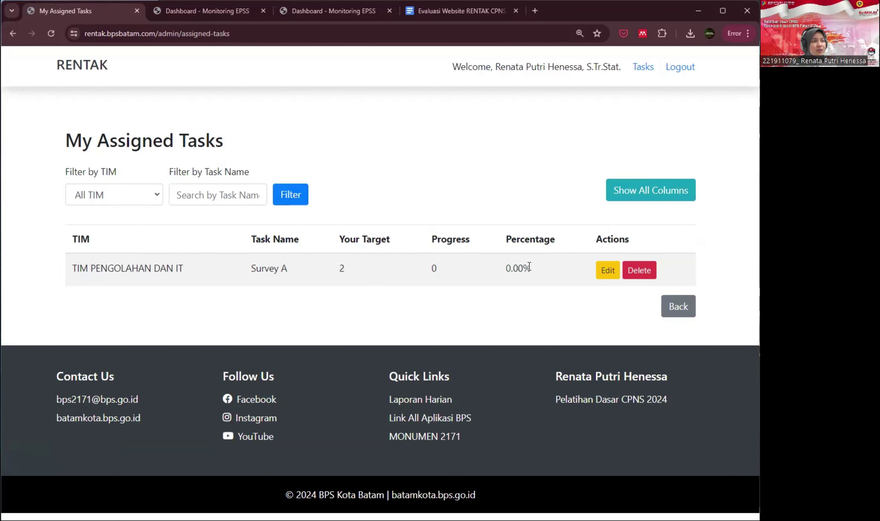
left_click(669, 315)
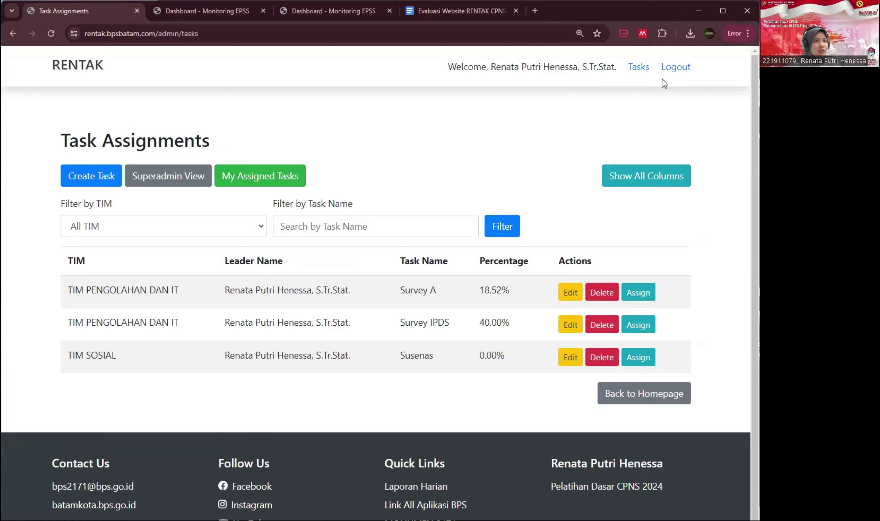
left_click(676, 67)
- Locate the user account's e-mail and password in the evaluation document
left_click(332, 14)
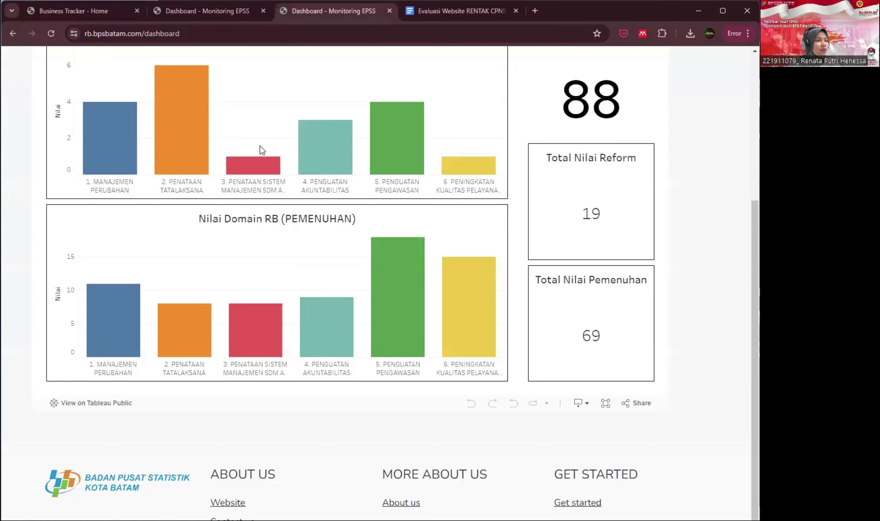
left_click(207, 11)
left_click(461, 11)
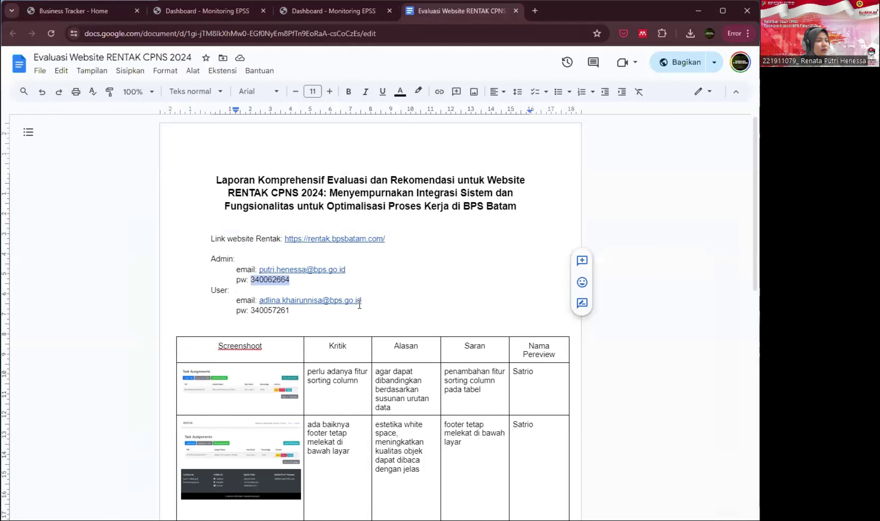
left_click_drag(360, 302, 260, 302)
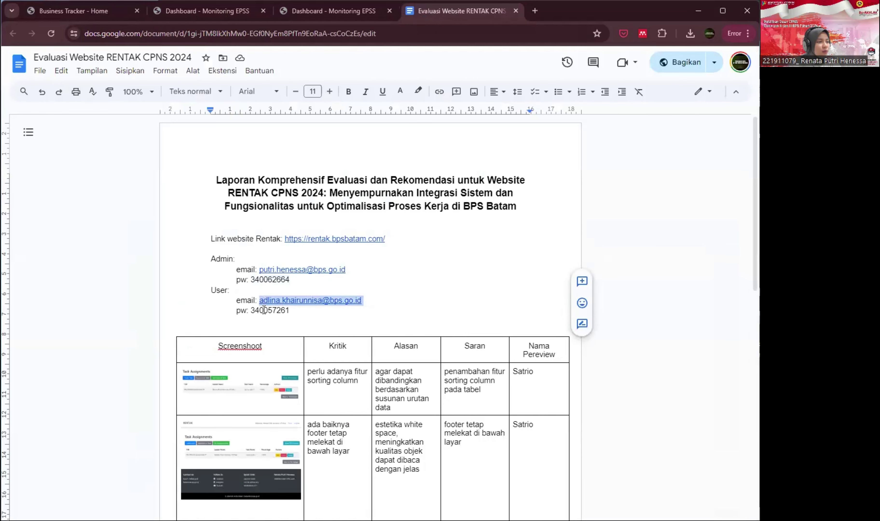
double_click(264, 310)
- Sign in to RENTAK as the user and check Survey IPDS 20/30 and Susenas 0/150
left_click(96, 13)
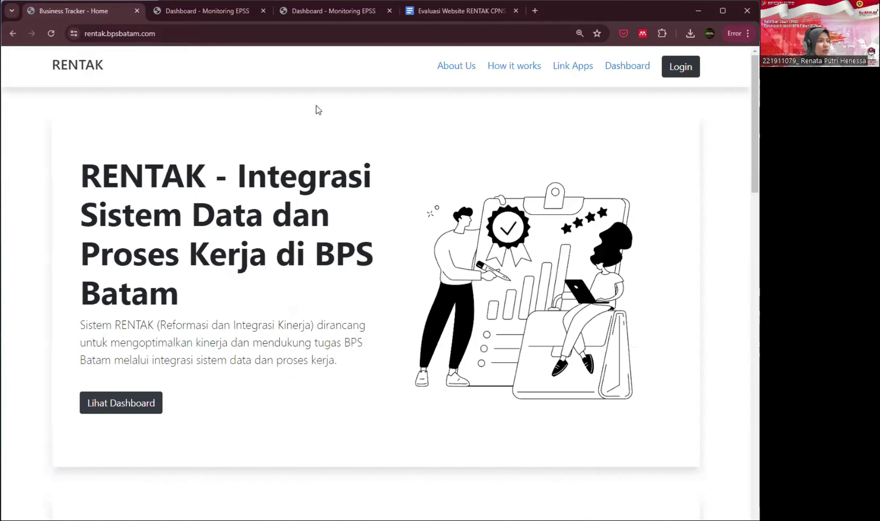
left_click(680, 66)
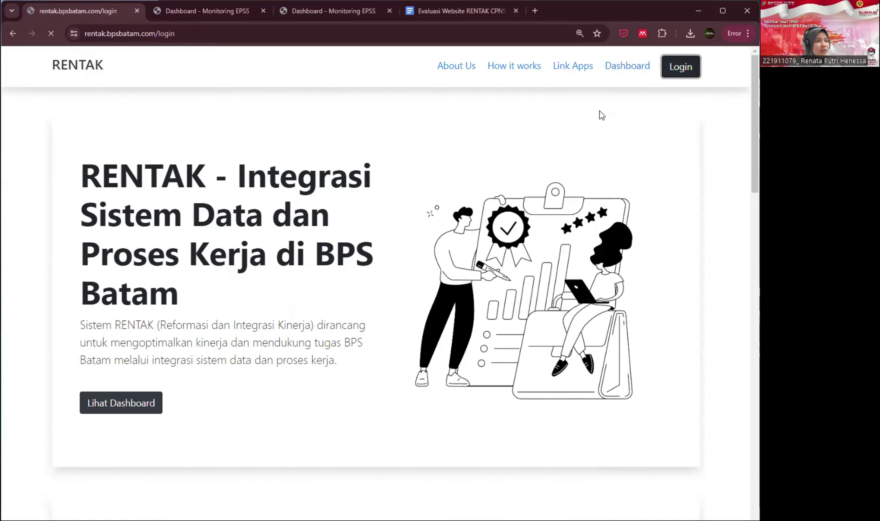
left_click(350, 363)
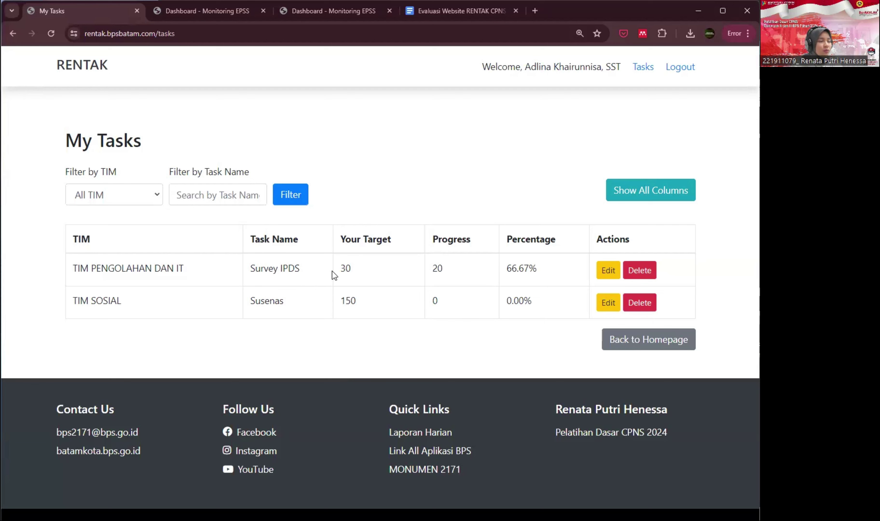
left_click_drag(329, 271, 452, 273)
left_click(444, 271)
left_click_drag(336, 304, 374, 303)
left_click_drag(448, 302, 426, 303)
- Change Susenas progress from 0 to 150, reaching 100.00%
left_click(607, 303)
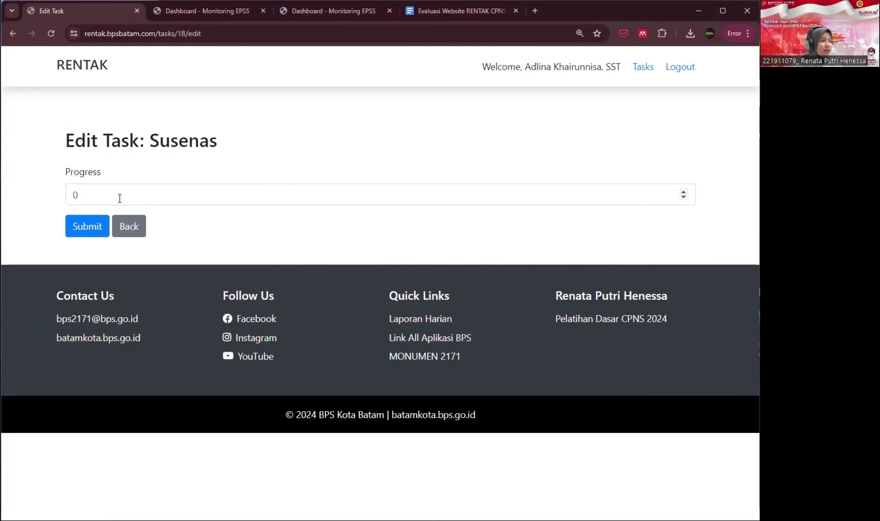
left_click_drag(117, 197, 60, 191)
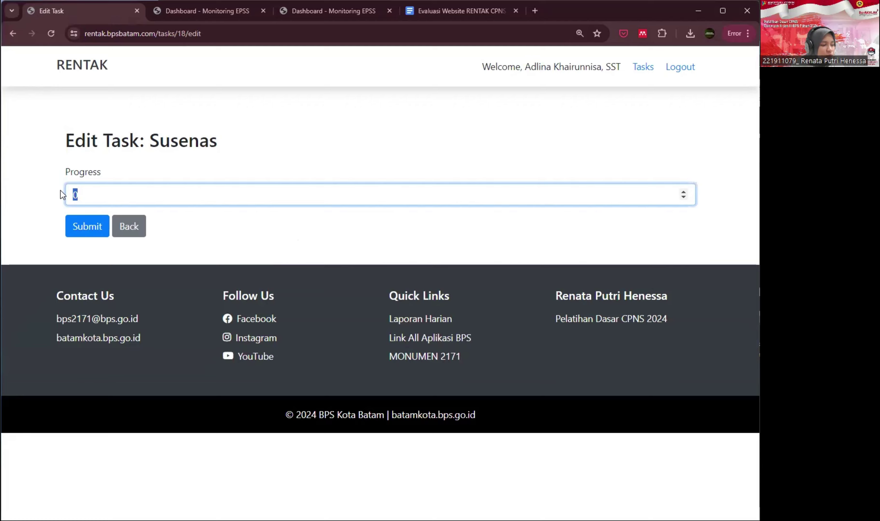
type("150")
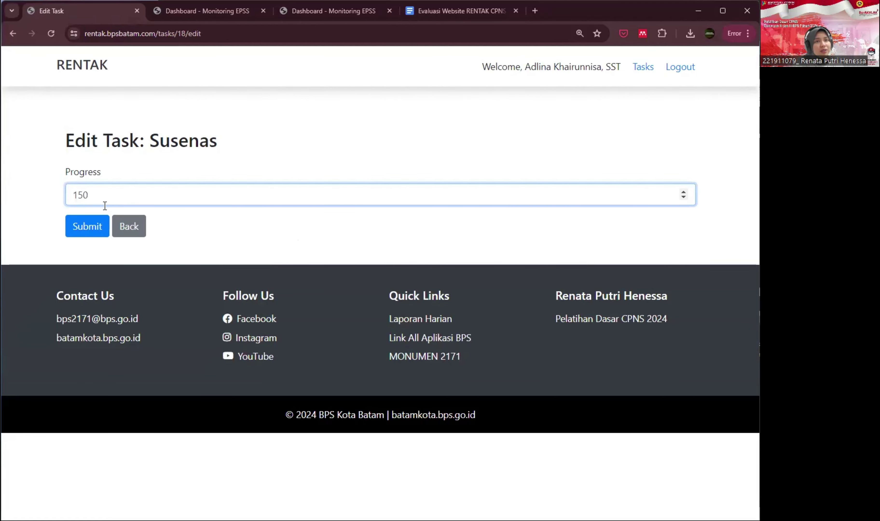
left_click(94, 230)
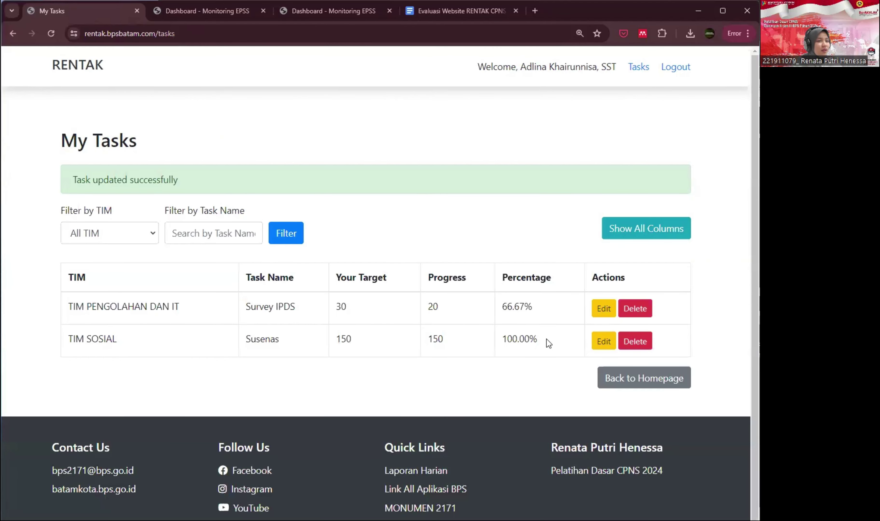
left_click_drag(546, 339, 501, 339)
- Try a Susenas progress of 160, see it rejected, and restore 150
left_click(604, 341)
double_click(76, 194)
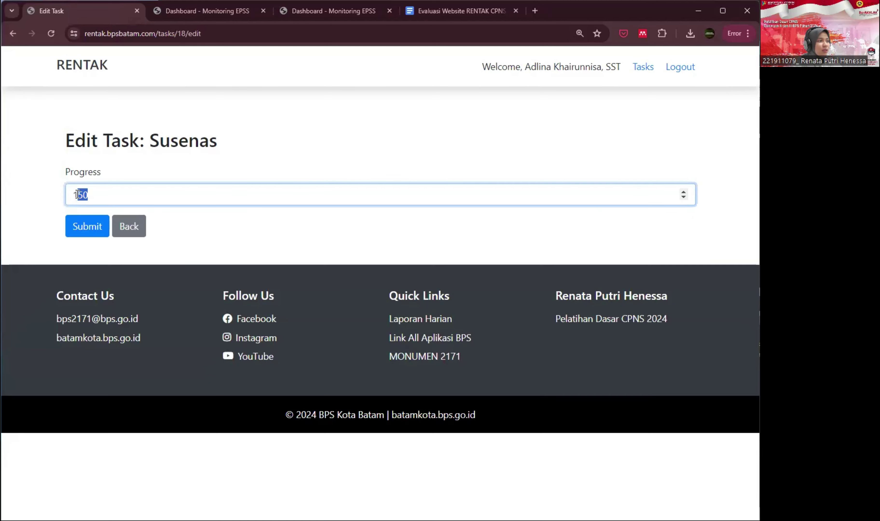
type("60")
left_click(84, 228)
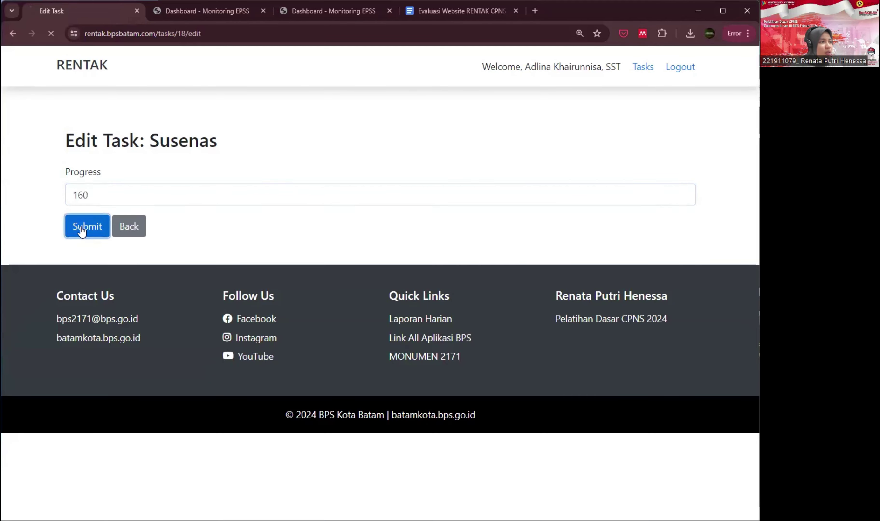
left_click_drag(122, 244, 76, 243)
type("50")
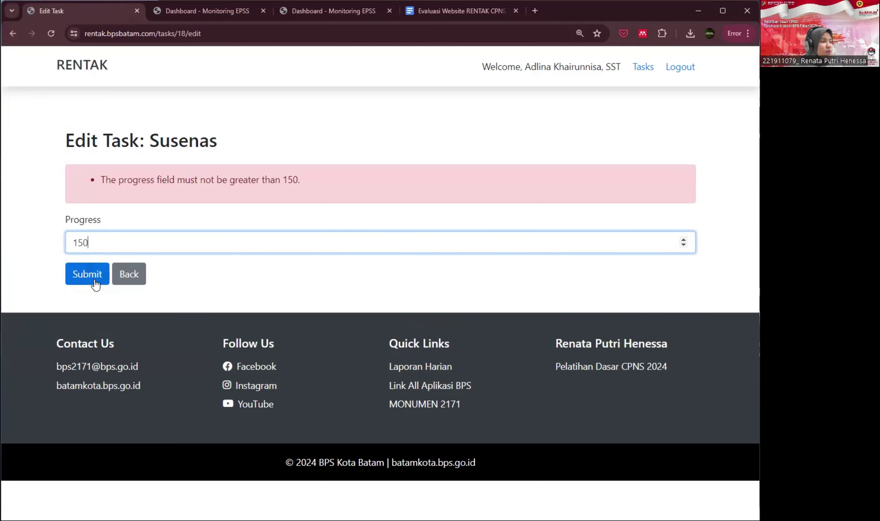
left_click(91, 274)
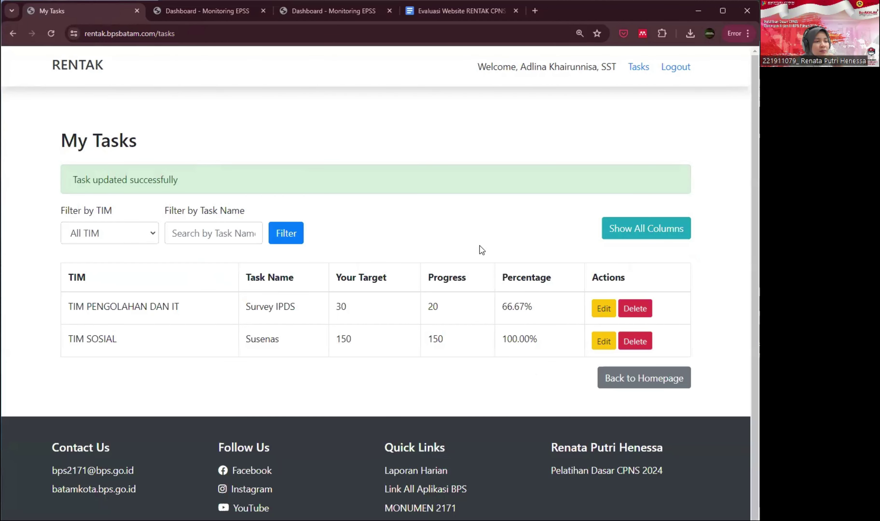
- Confirm the Susenas row on My Tasks shows 100.00%
left_click_drag(547, 338, 505, 339)
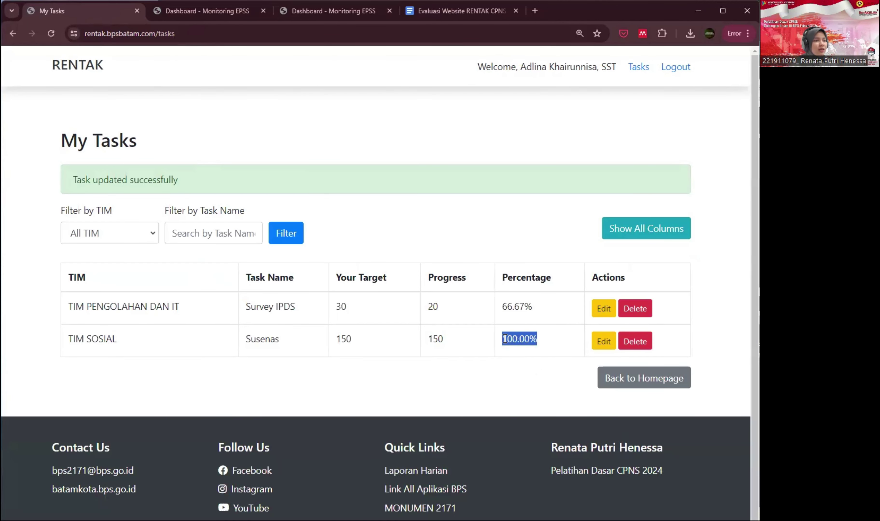
left_click(438, 339)
double_click(282, 341)
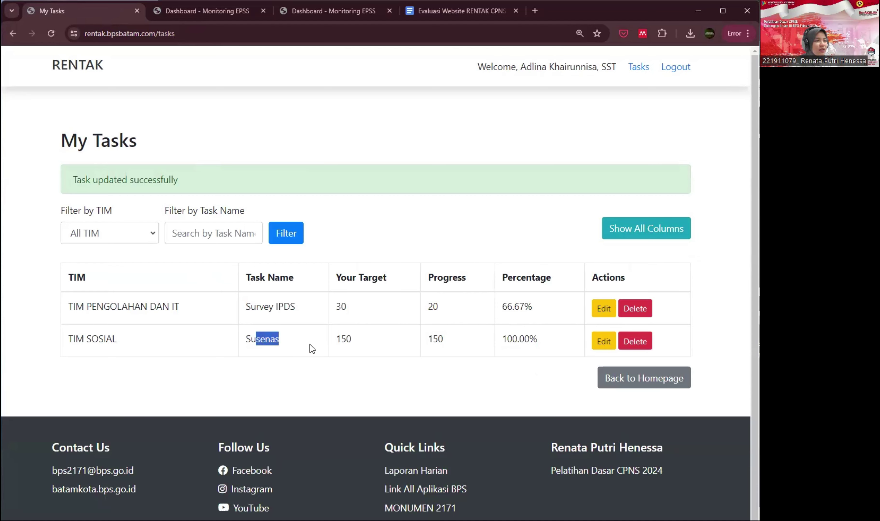
left_click(357, 341)
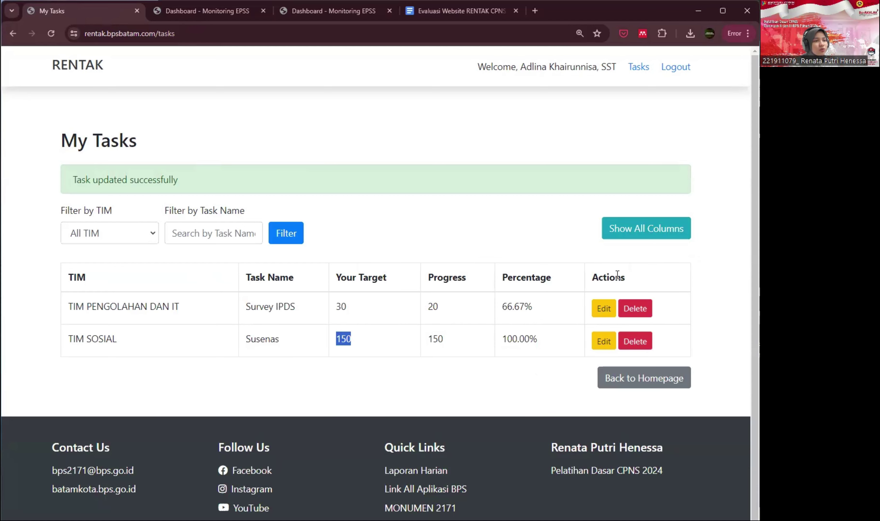
- Show All Columns and review Susenas's Target Total of 300 and the Your Target values
left_click(609, 236)
left_click(438, 286)
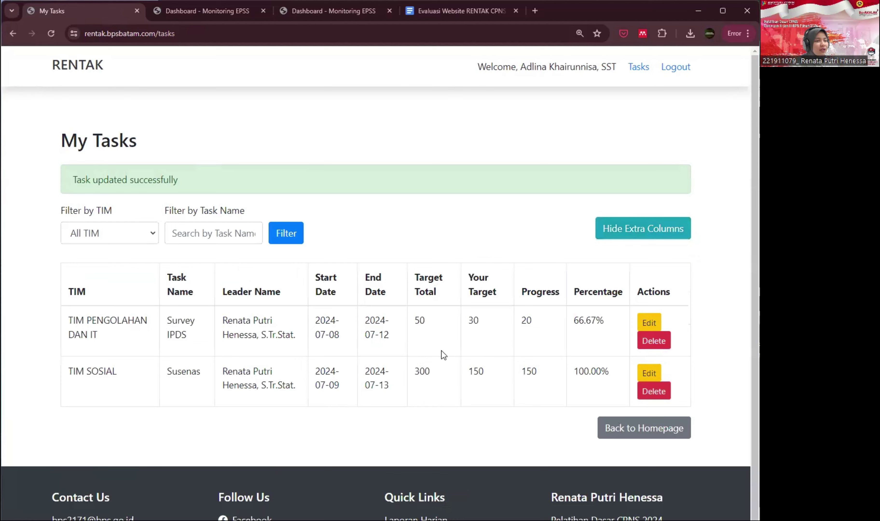
double_click(423, 370)
left_click(412, 373)
left_click_drag(463, 280, 540, 372)
left_click(540, 372)
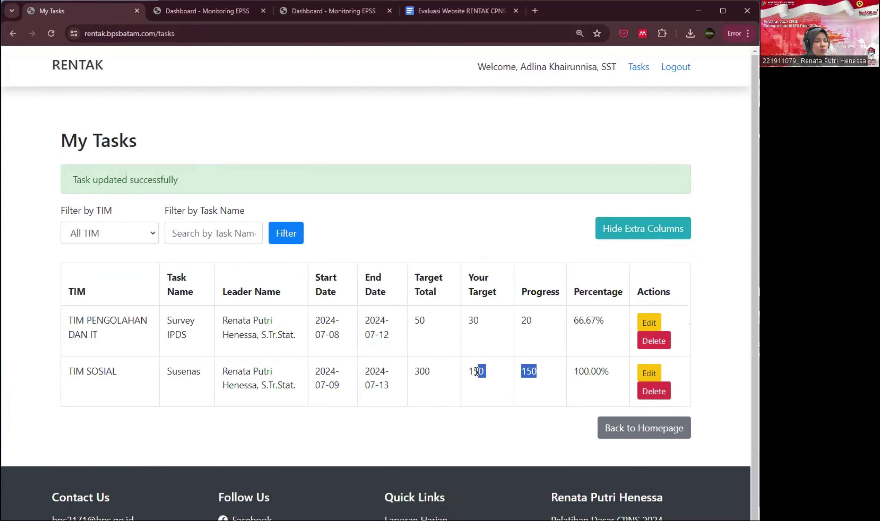
- Recheck Susenas: target and progress 150, 100.00%, Target Total 300
left_click_drag(477, 372, 465, 372)
left_click_drag(577, 367, 621, 369)
left_click(508, 374)
left_click(437, 372)
double_click(184, 374)
left_click_drag(436, 375, 411, 377)
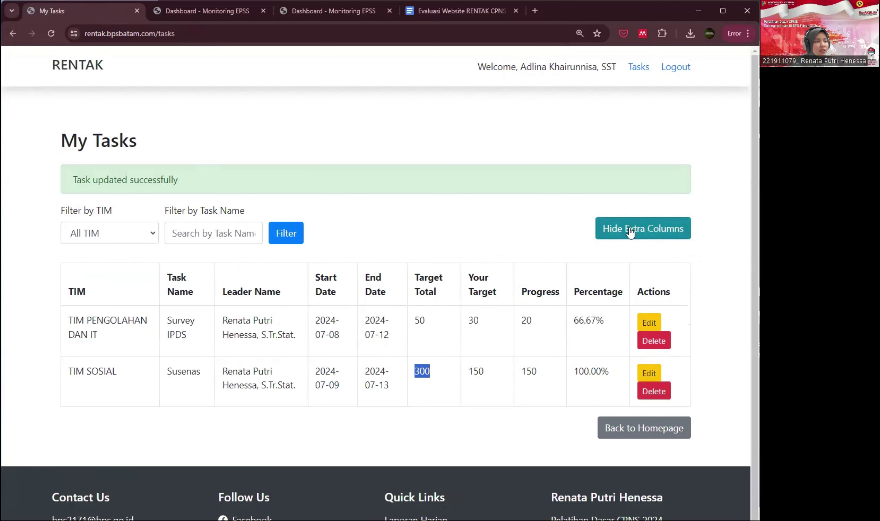
left_click_drag(574, 371, 590, 372)
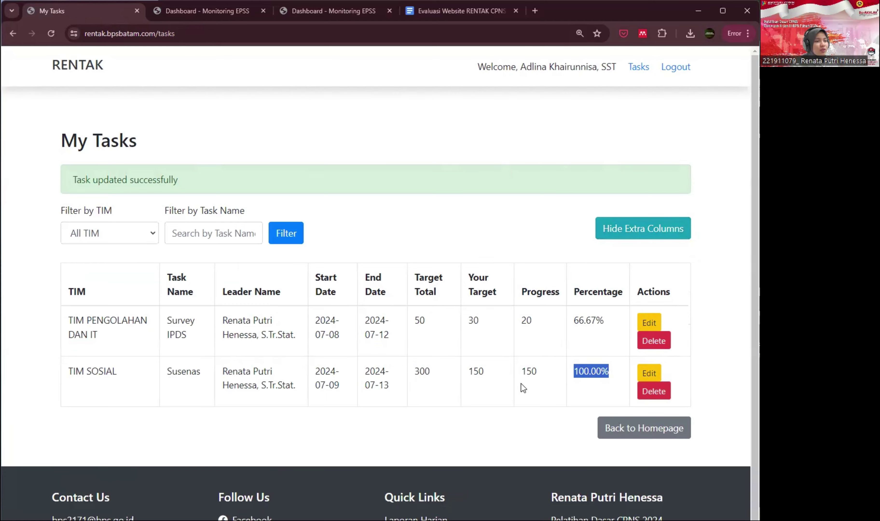
- Return to the home page and filter the Dashboard Monitoring Kinerja calendar to TIM SOSIAL
left_click(621, 434)
scroll(488, 378, "down", 10)
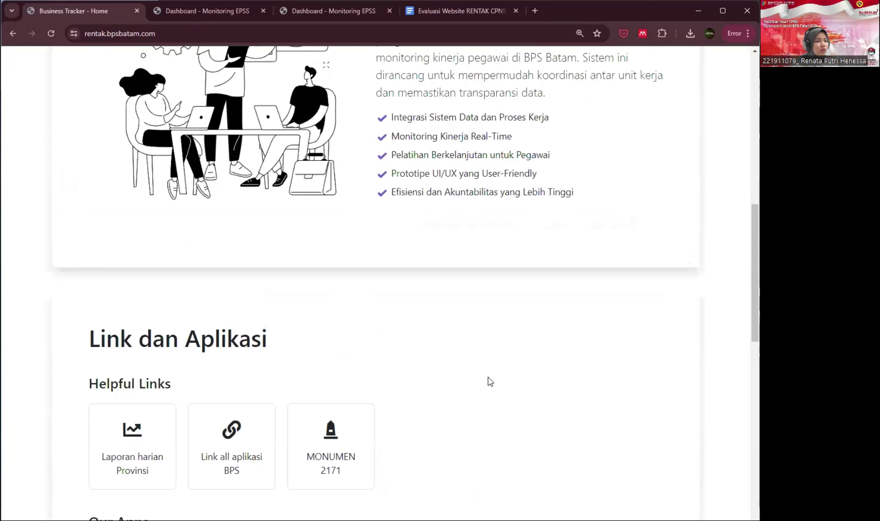
scroll(489, 378, "down", 15)
scroll(489, 378, "up", 3)
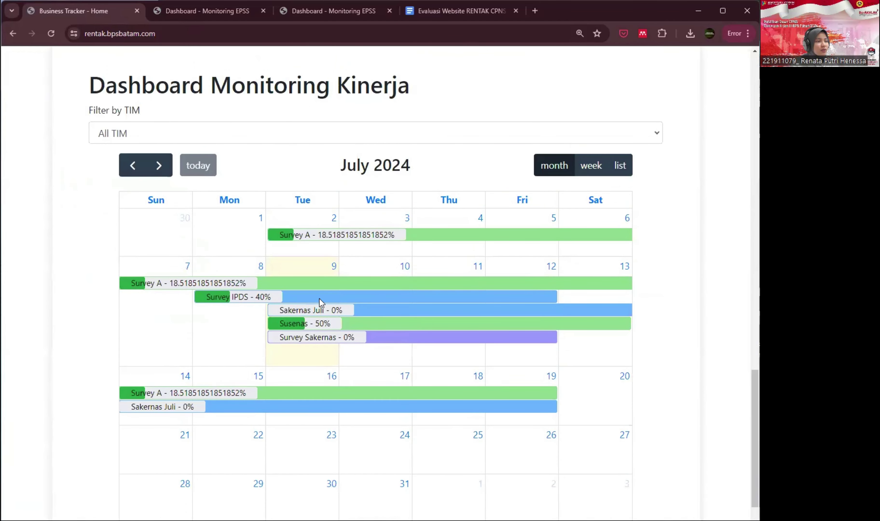
left_click(166, 135)
left_click(165, 176)
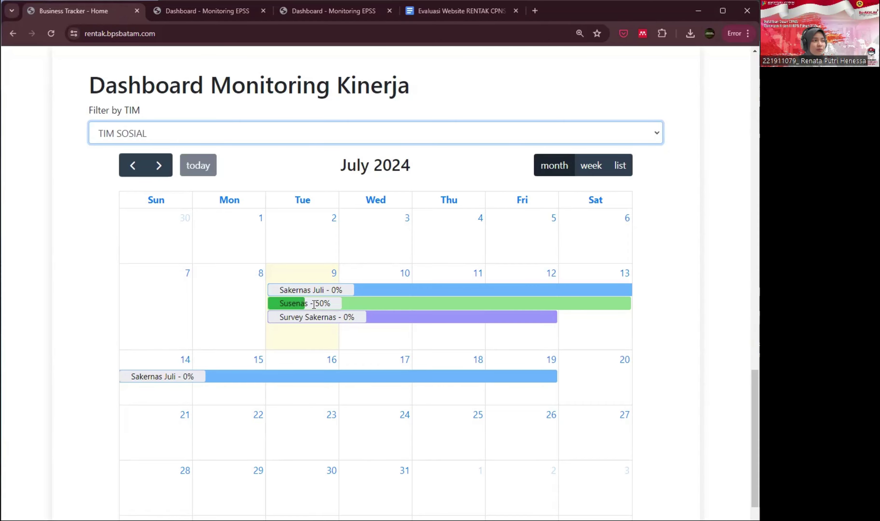
scroll(469, 253, "up", 12)
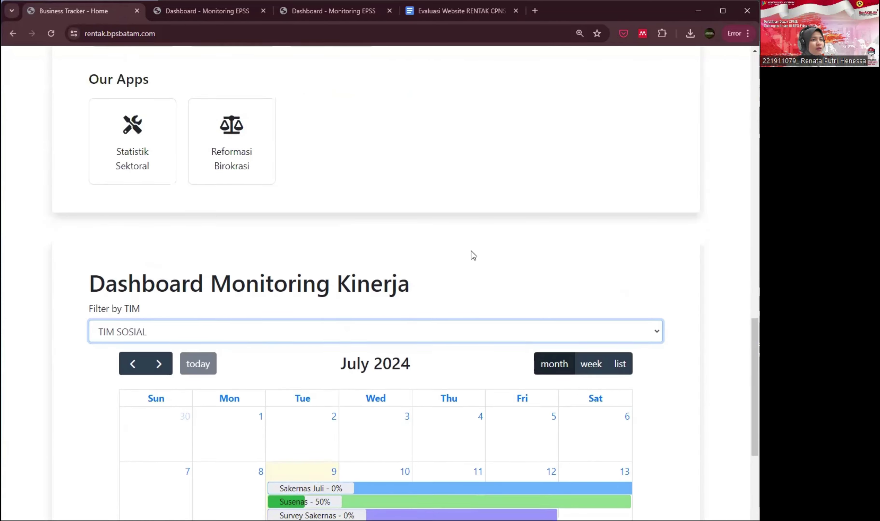
scroll(510, 264, "up", 6)
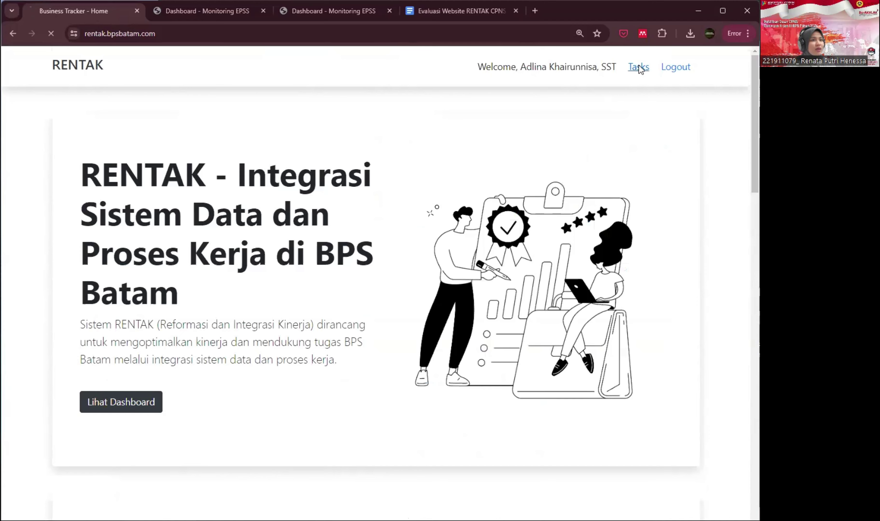
- Filter My Tasks by task name 'ipd' so only Survey IPDS is listed, then log out
left_click(643, 67)
left_click_drag(506, 302, 542, 301)
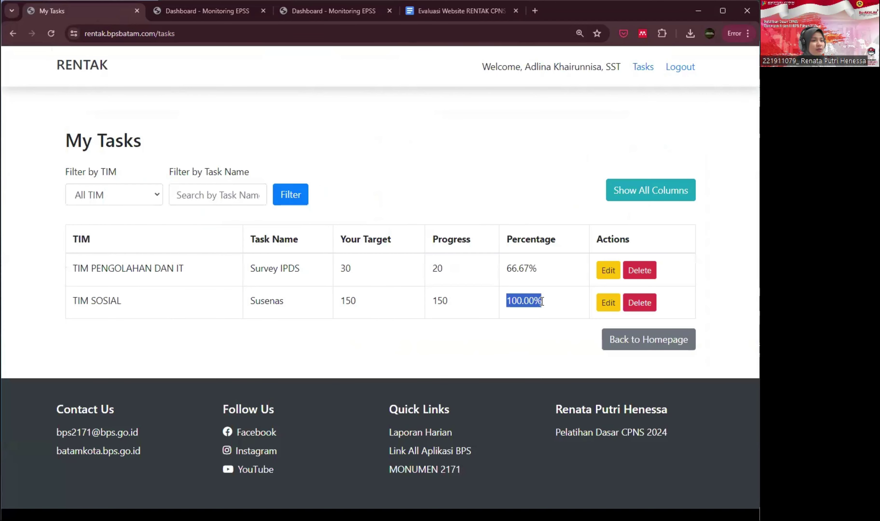
left_click(205, 189)
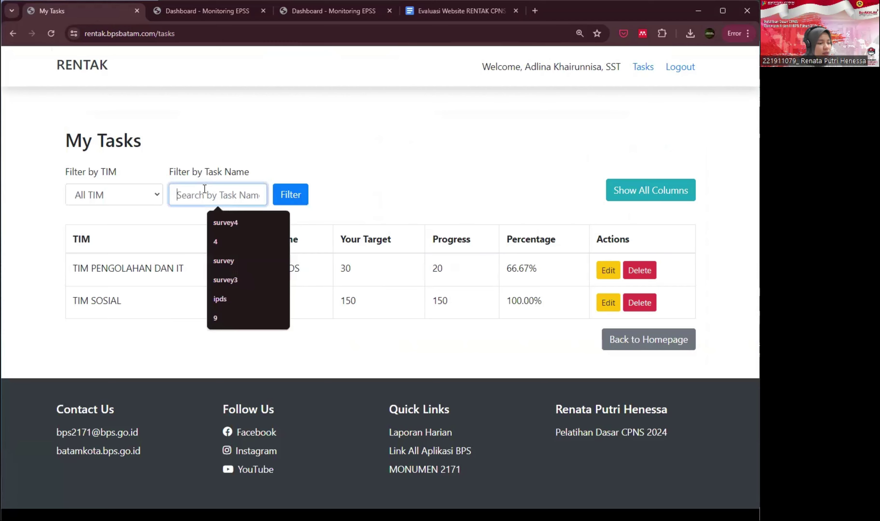
type("ipd")
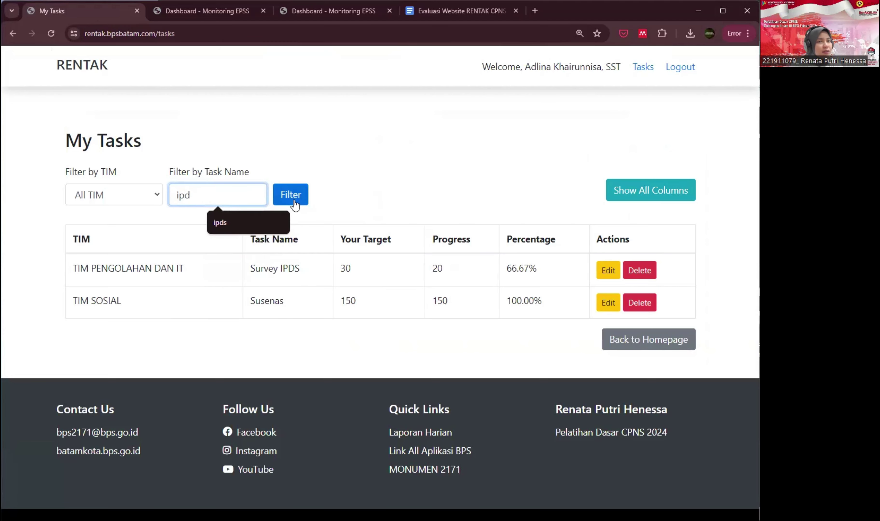
left_click(294, 200)
left_click_drag(282, 268, 300, 268)
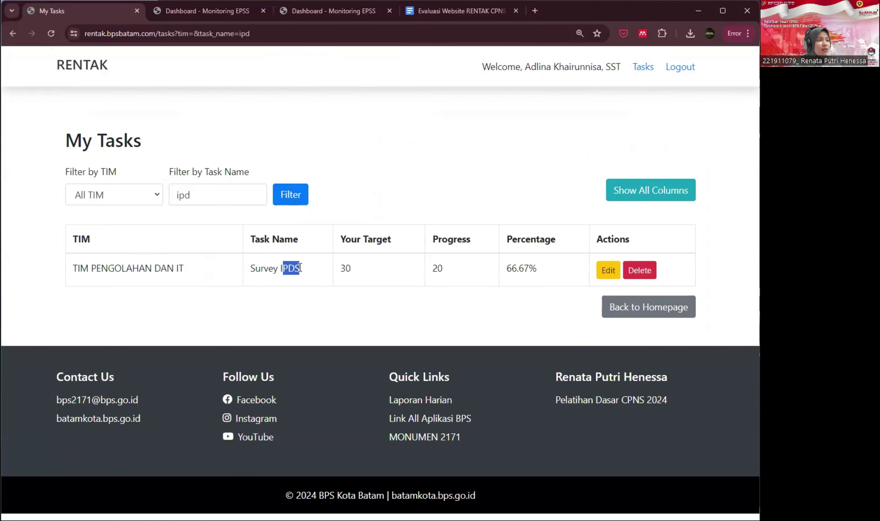
left_click(353, 283)
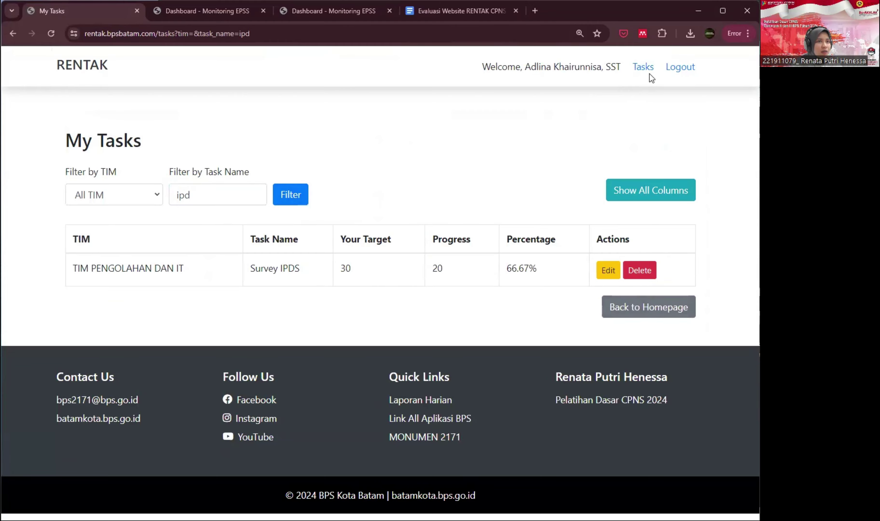
left_click(666, 67)
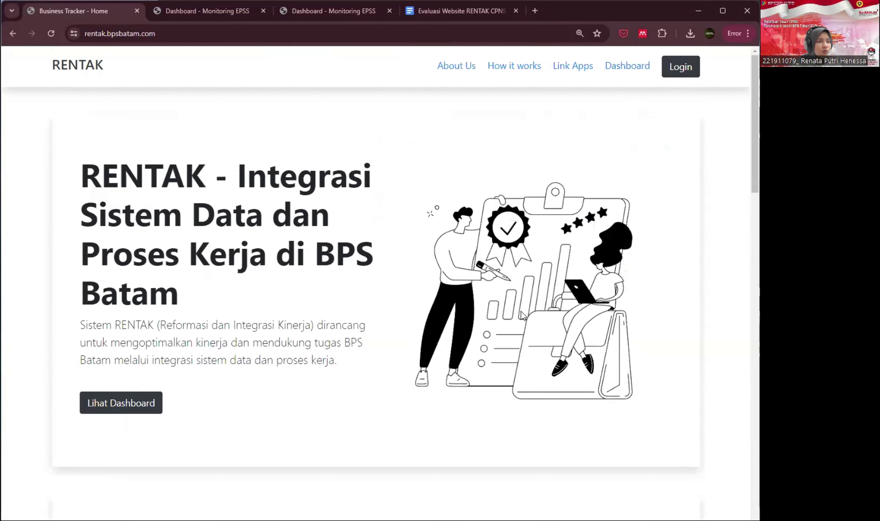
- Set the calendar's team filter to TIM PENGOLAHAN DAN IT, showing Survey A (18.52%) and Survey IPDS (40%)
scroll(521, 313, "down", 8)
scroll(522, 313, "down", 10)
scroll(521, 313, "up", 4)
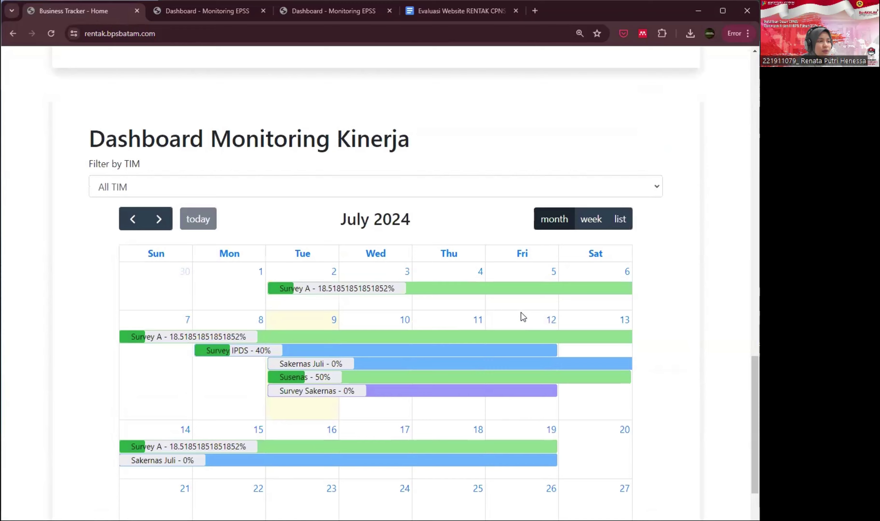
left_click(168, 192)
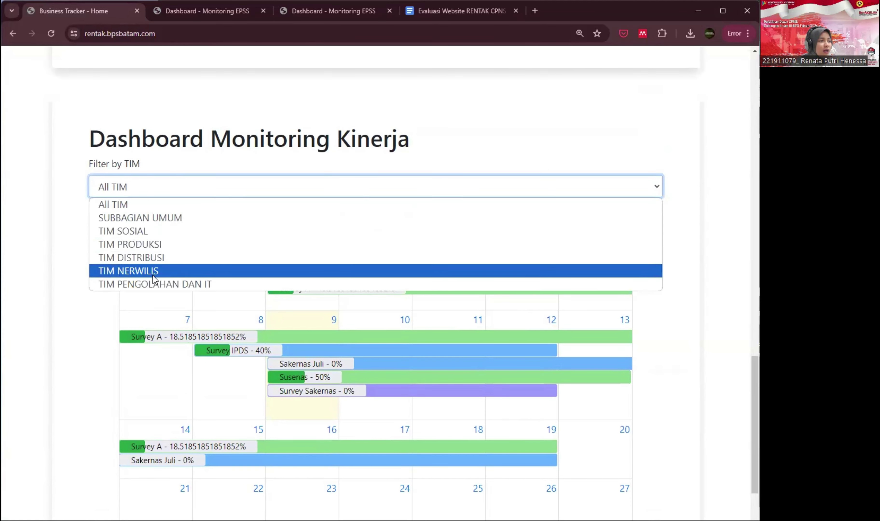
left_click(154, 284)
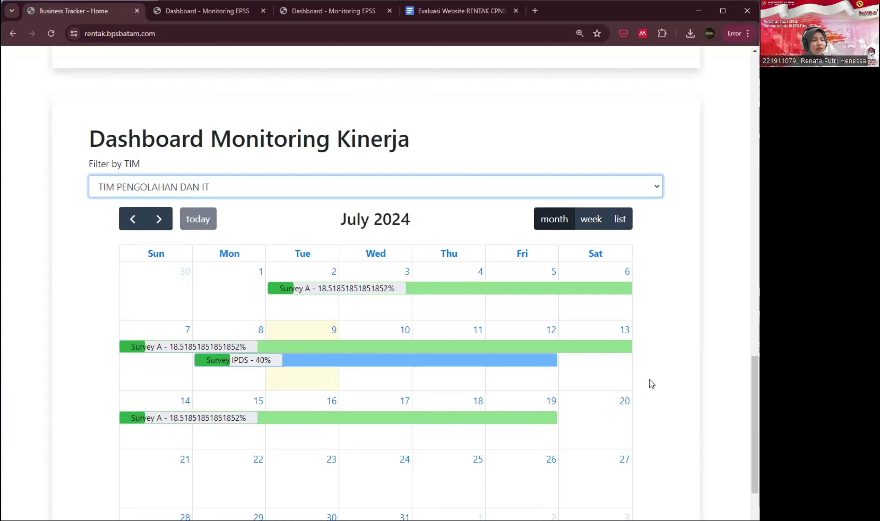
scroll(650, 380, "down", 7)
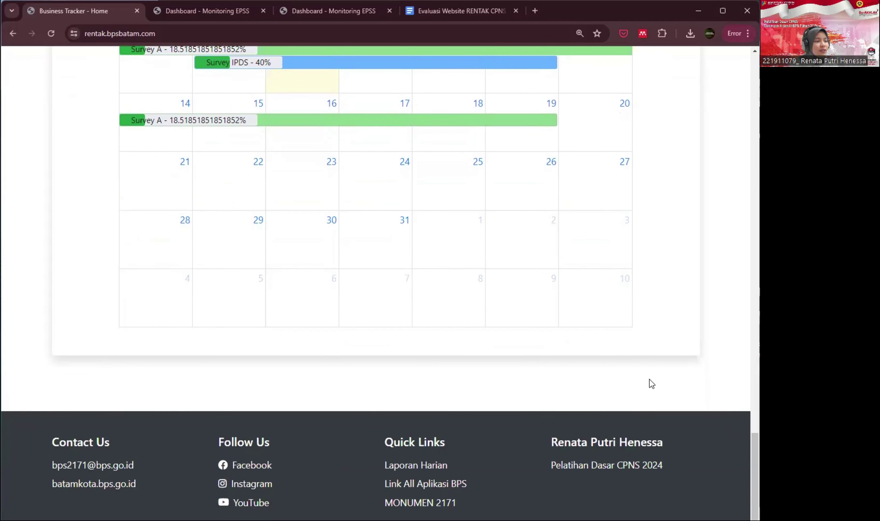
scroll(650, 380, "up", 4)
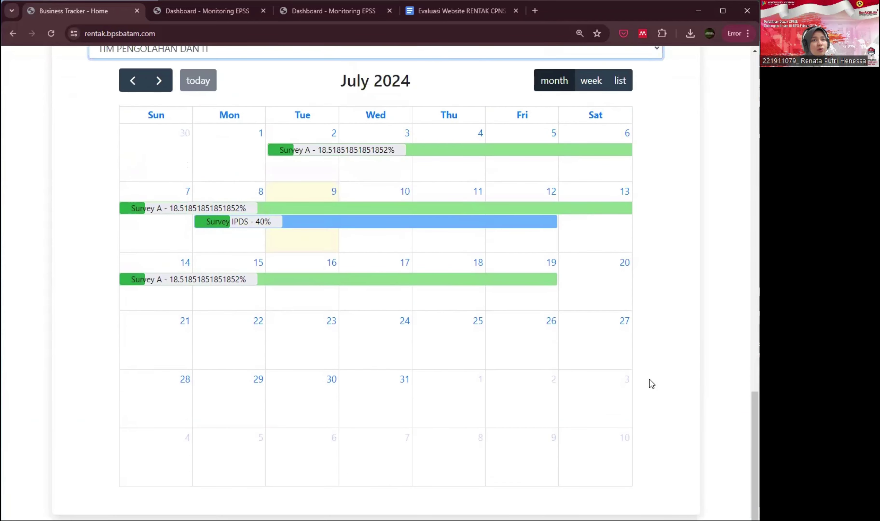